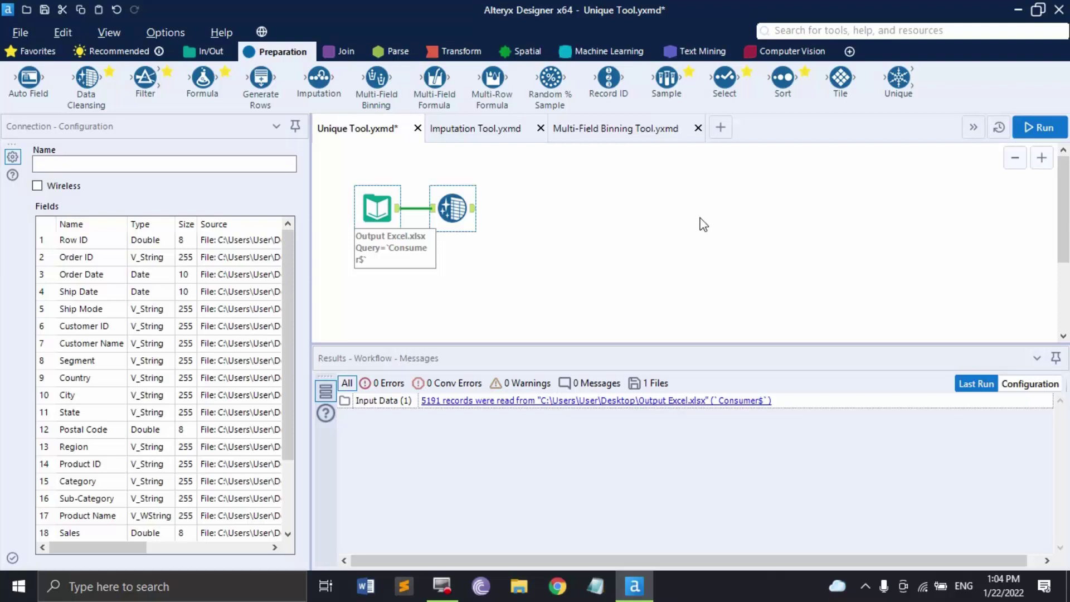
Connect a Unique tool after the Data Cleansing tool and select Customer Name as its unique column
left_click_drag(894, 99, 559, 203)
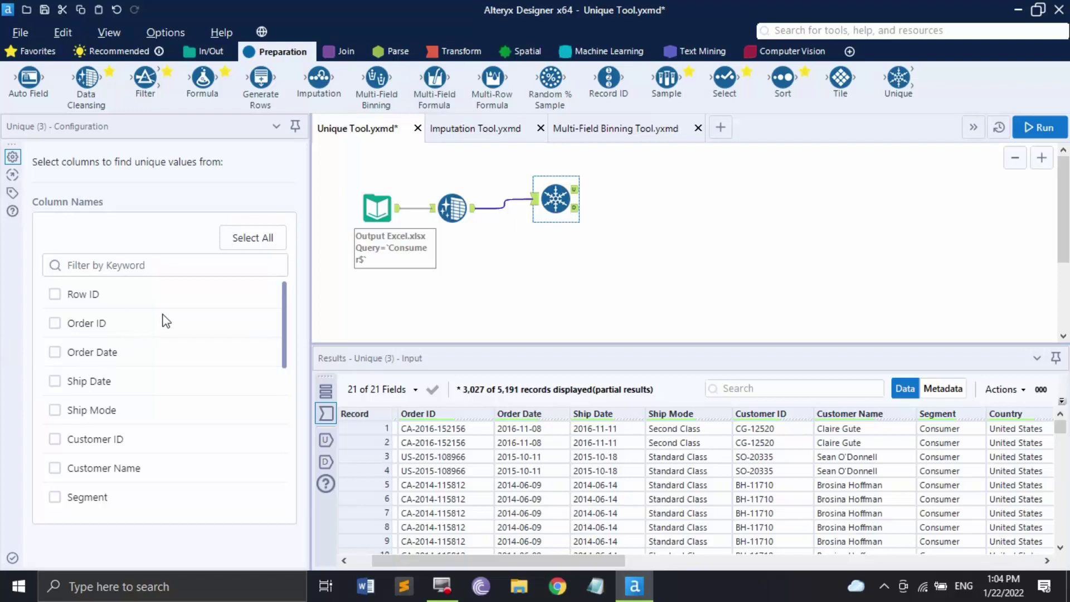
scroll(167, 385, "down", 3)
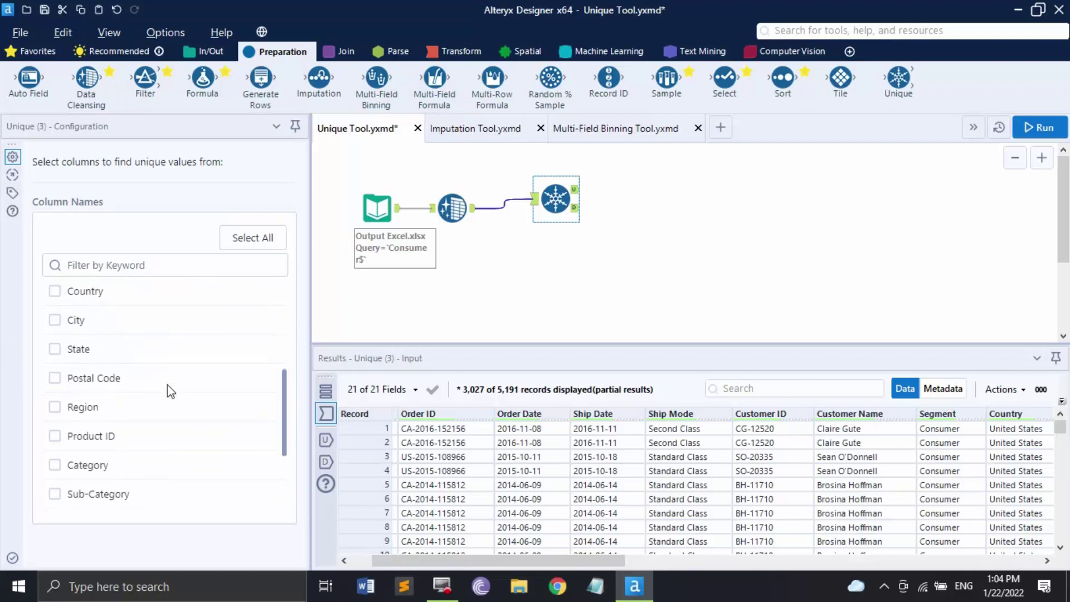
scroll(156, 385, "up", 1)
left_click(54, 311)
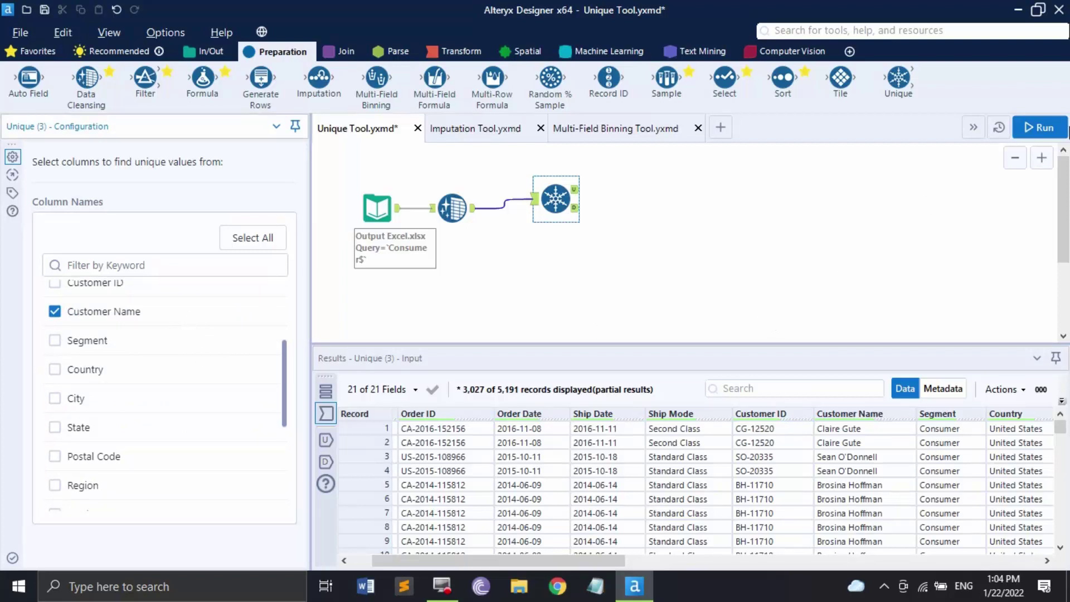
Run the Unique Tool workflow and display the Unique tool's unique records
left_click(1039, 127)
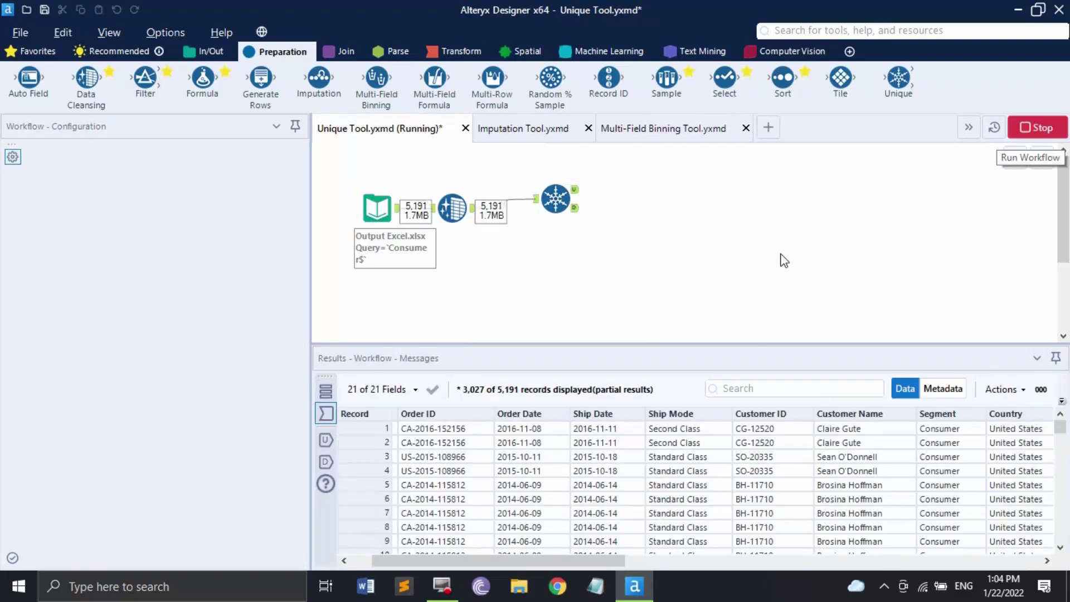
left_click(658, 349)
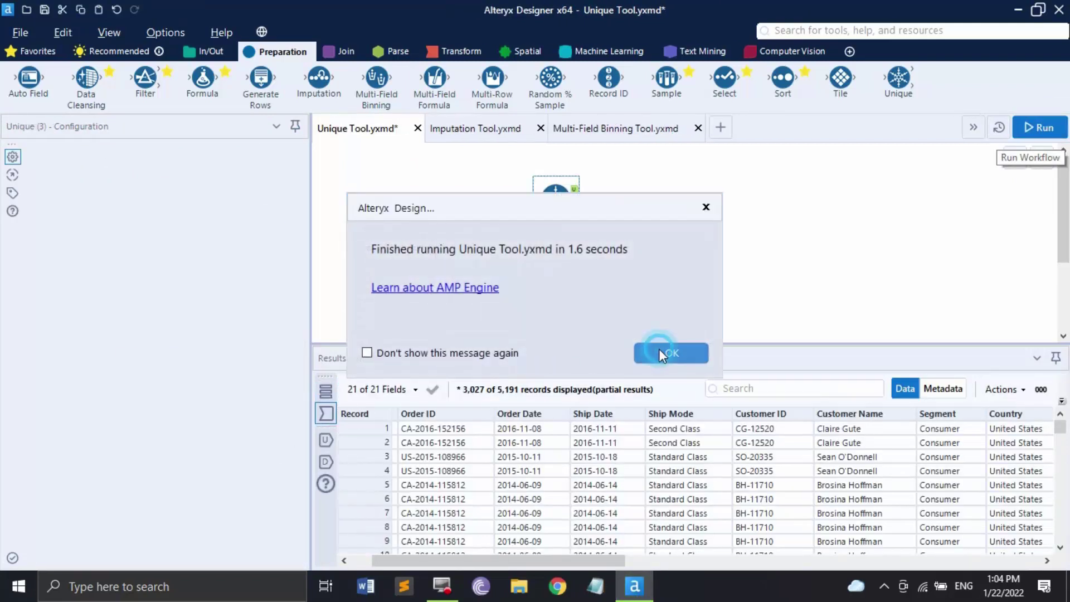
left_click(328, 440)
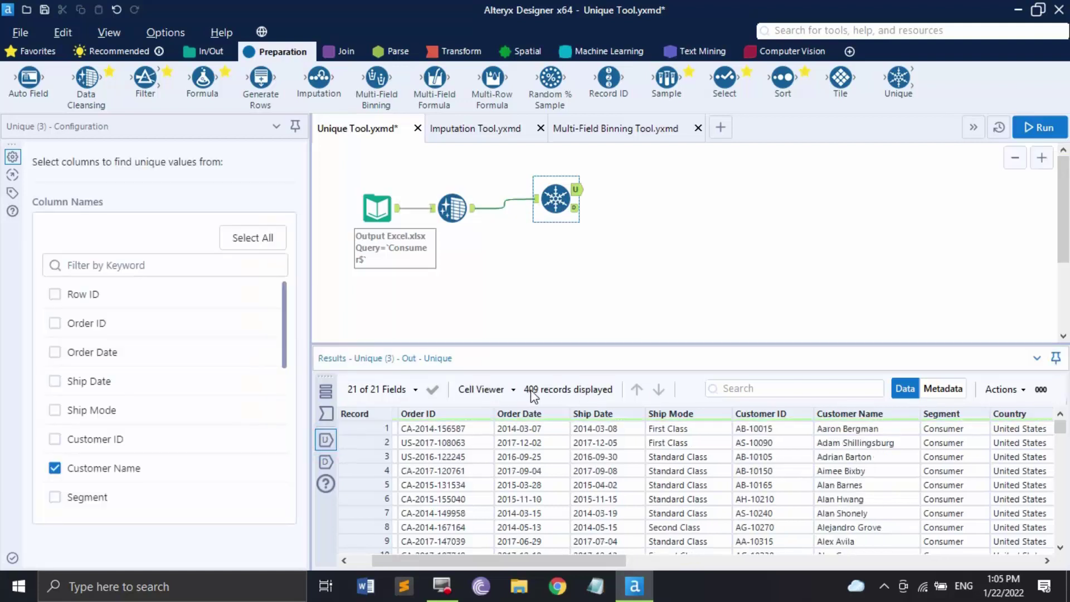
left_click_drag(531, 556, 635, 556)
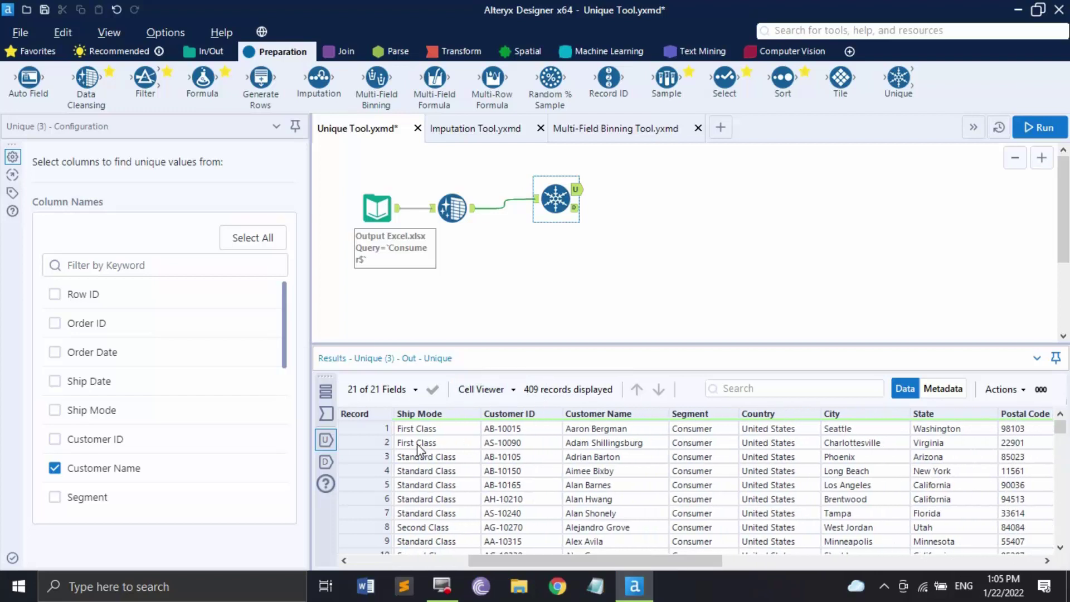
Examine the repeated customer names in the Unique tool's duplicates output and return to its unique records
left_click(331, 463)
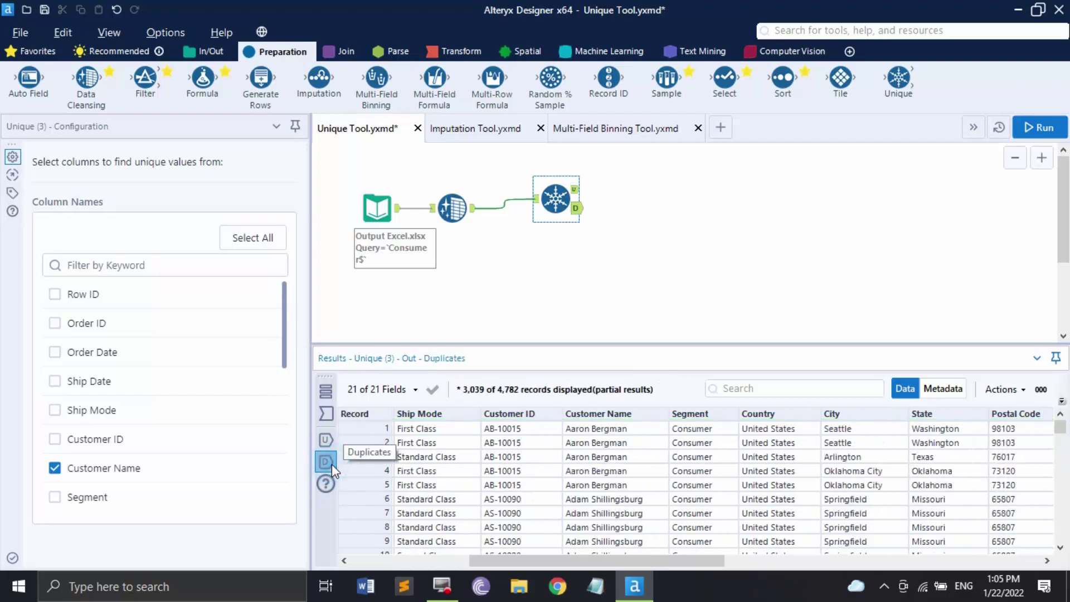
left_click(646, 553)
left_click_drag(652, 559, 741, 508)
scroll(741, 507, "up", 3)
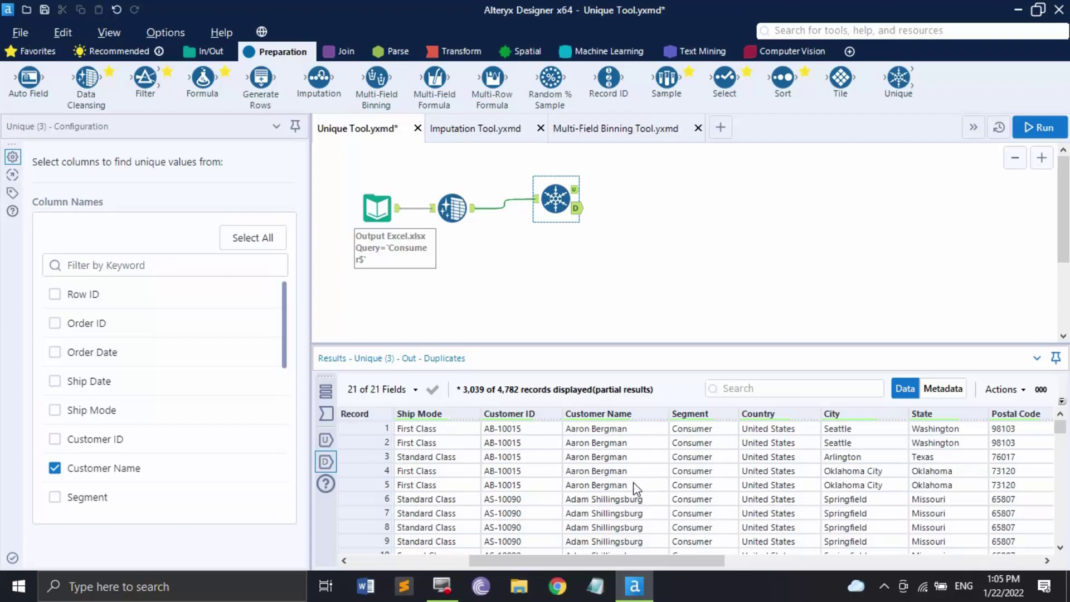
scroll(633, 483, "down", 12)
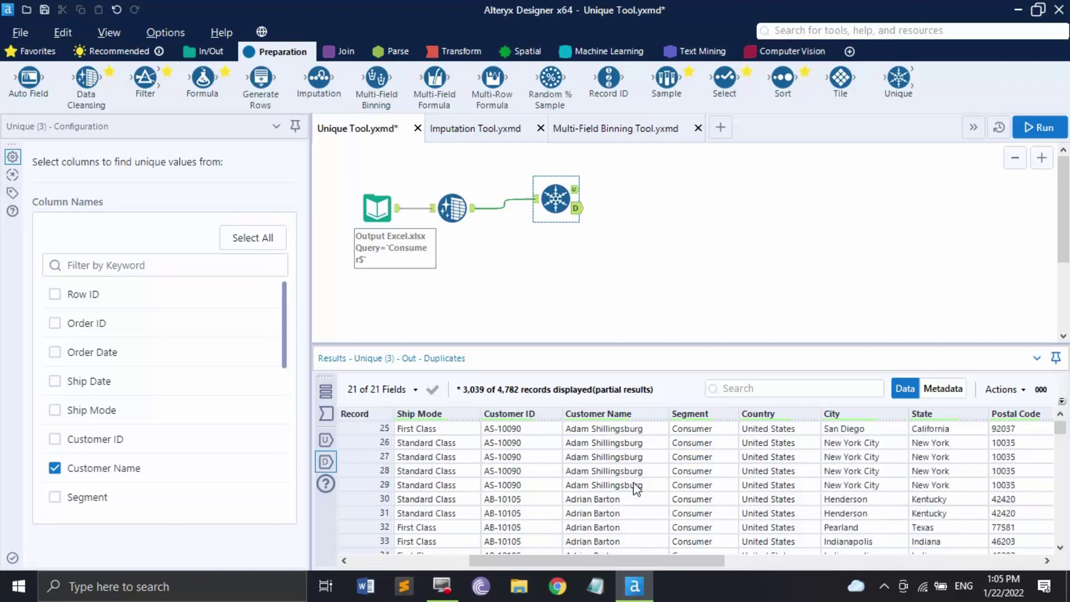
scroll(636, 488, "down", 12)
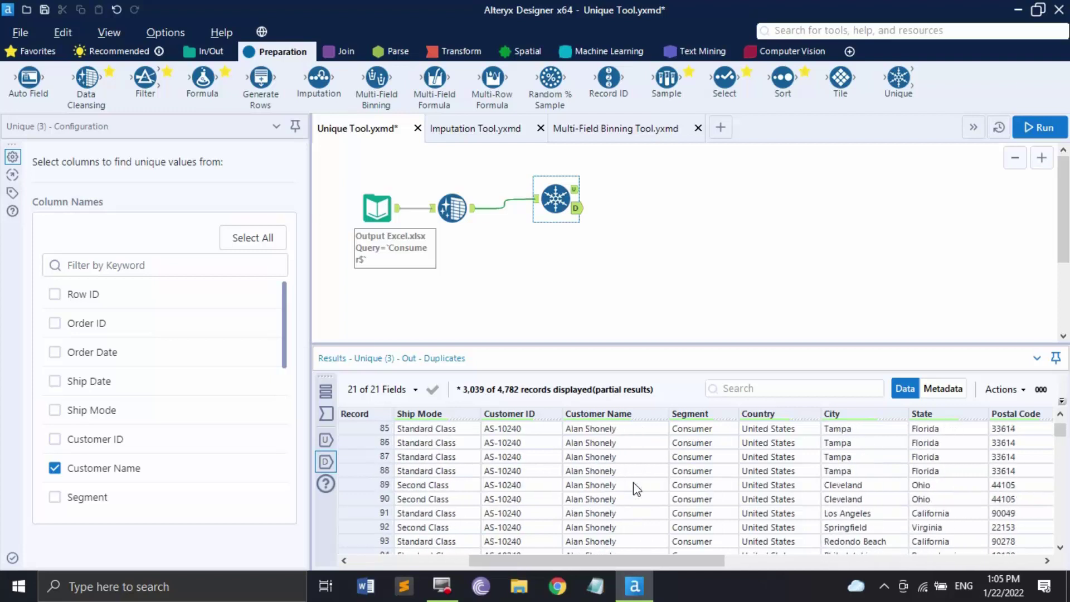
scroll(636, 489, "up", 5)
left_click(326, 440)
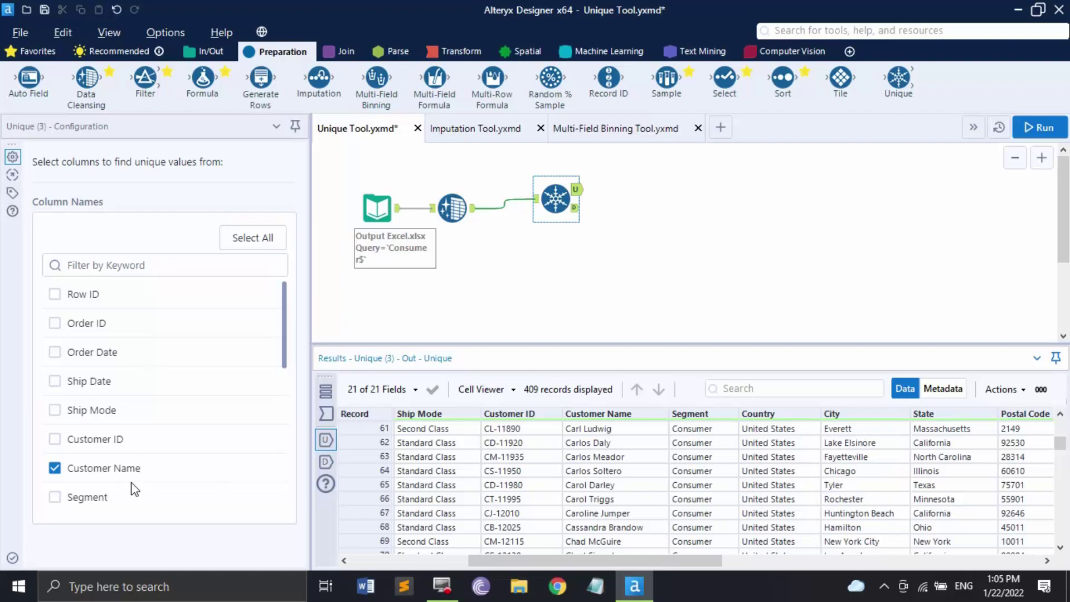
Add Category to the Unique tool's selected columns and rerun the workflow
scroll(134, 496, "down", 4)
left_click(55, 466)
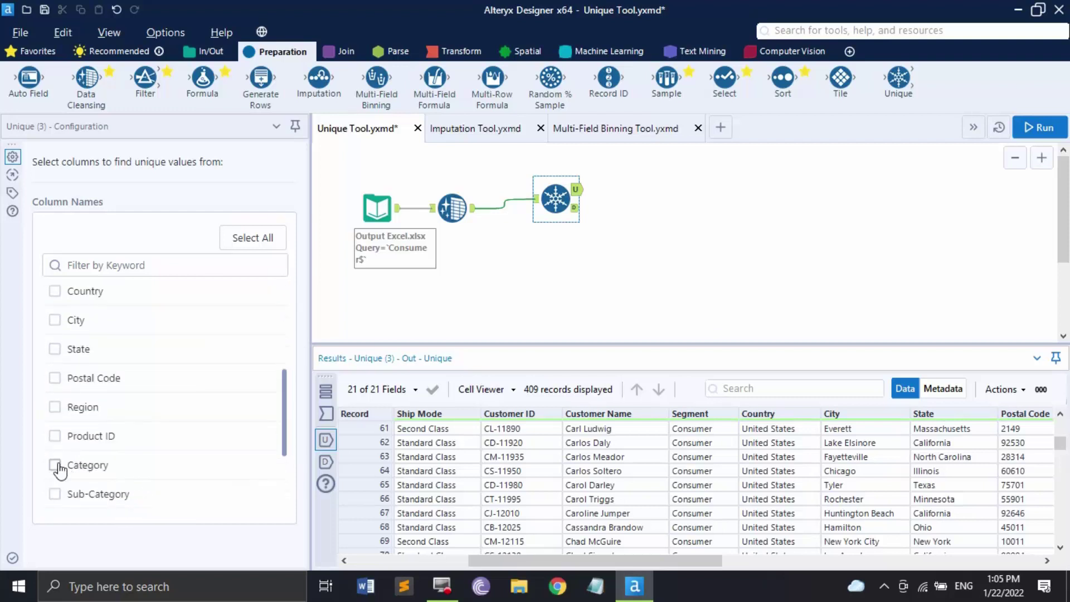
left_click(1040, 128)
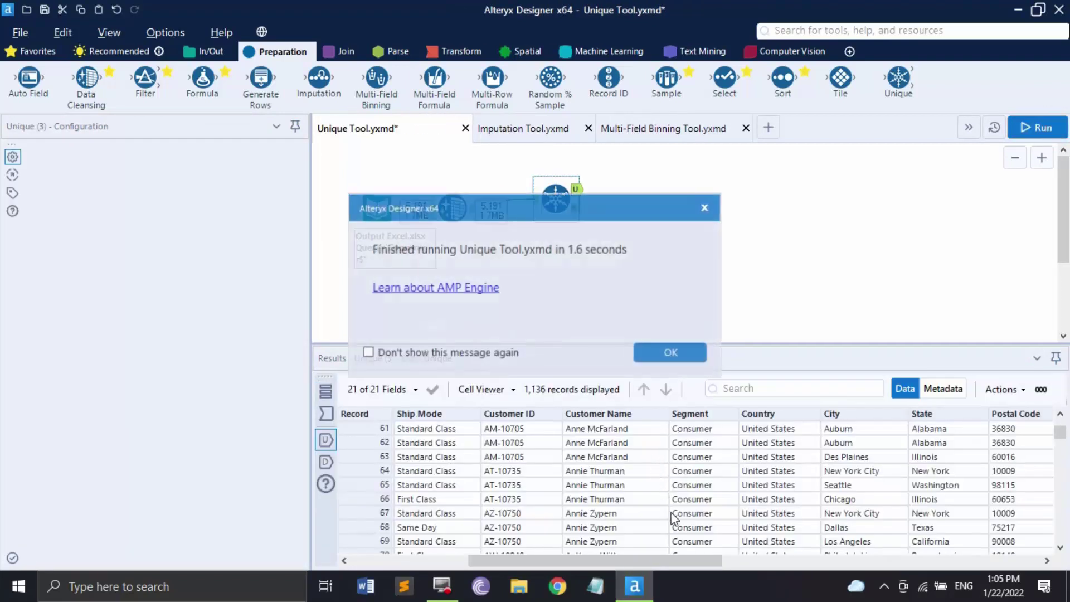
left_click(666, 356)
Examine the Customer Name and Category combinations in the Unique tool's unique output, and view its duplicates output
left_click_drag(695, 562, 661, 567)
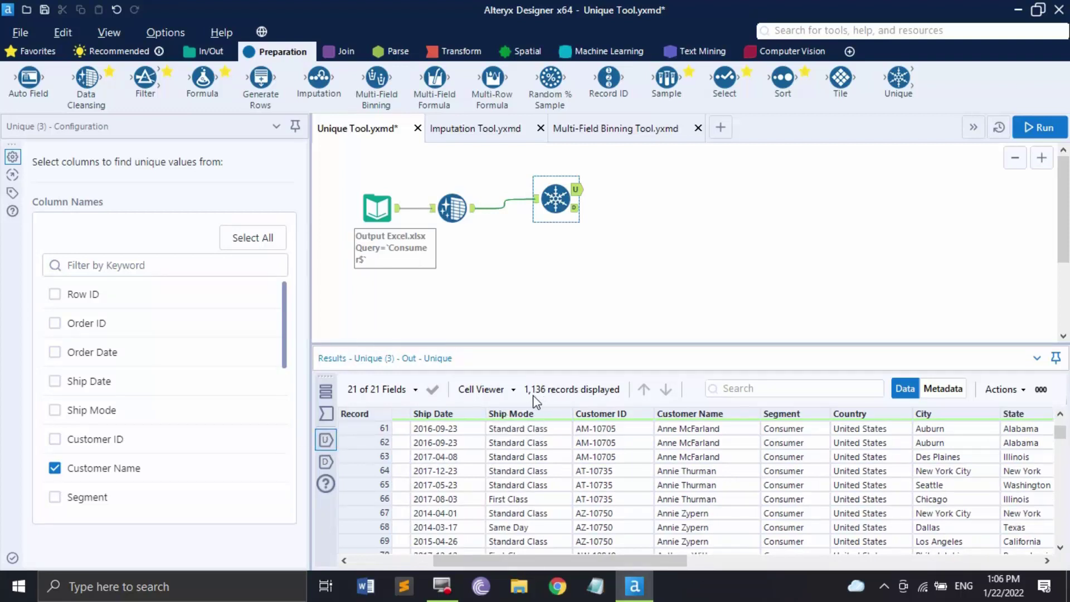
left_click_drag(668, 554, 711, 559)
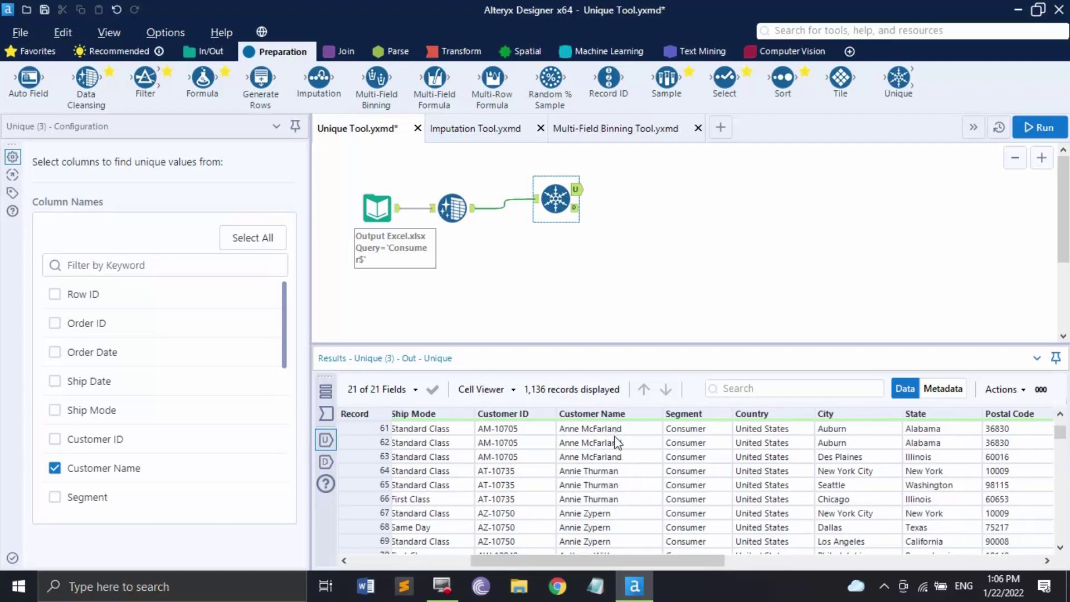
left_click_drag(724, 558, 825, 449)
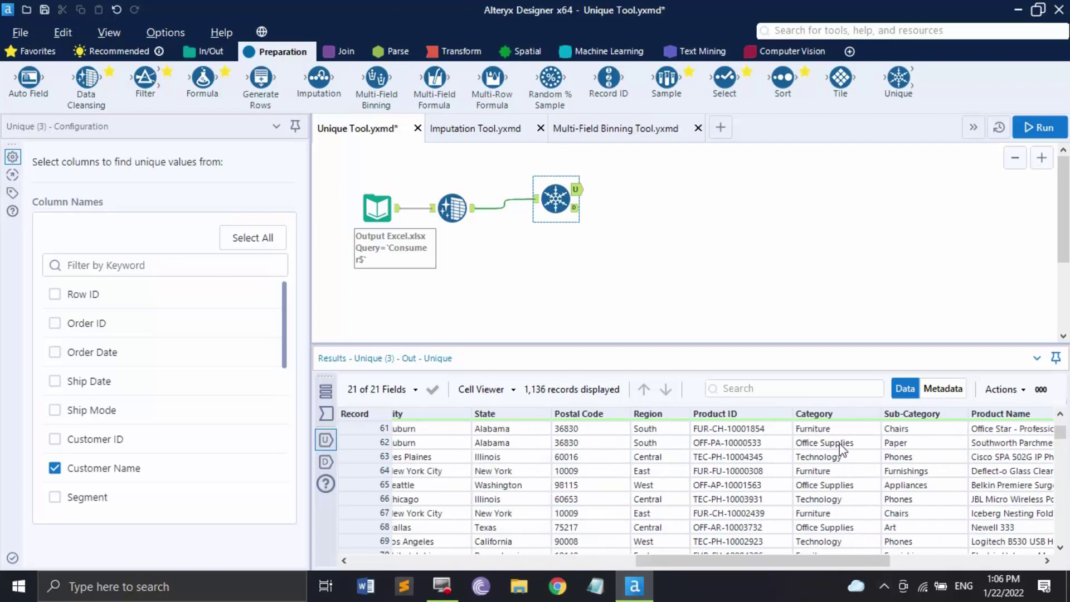
left_click_drag(808, 560, 579, 560)
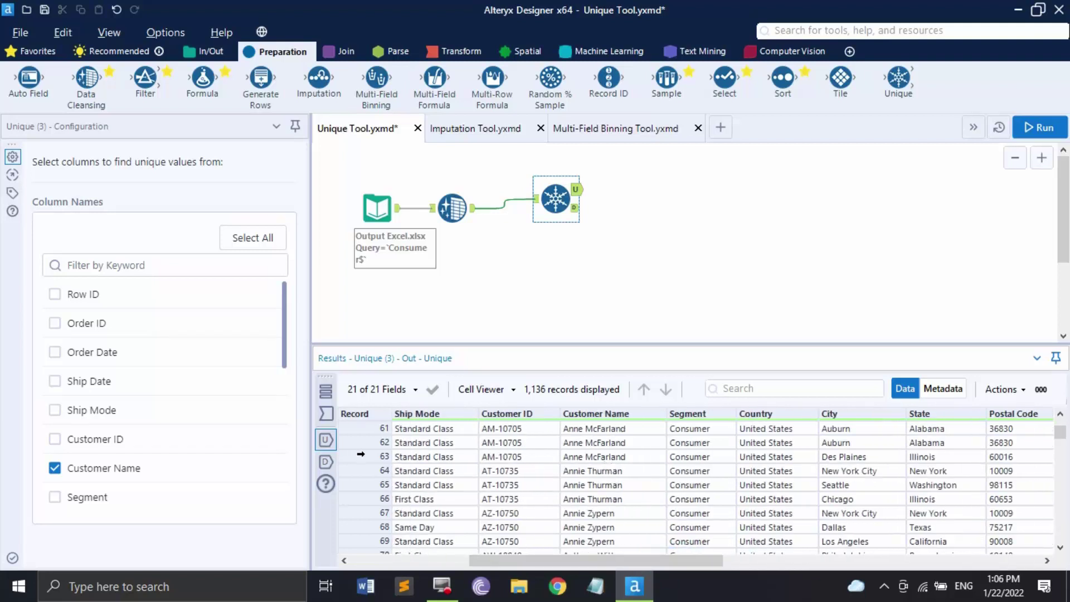
left_click(327, 461)
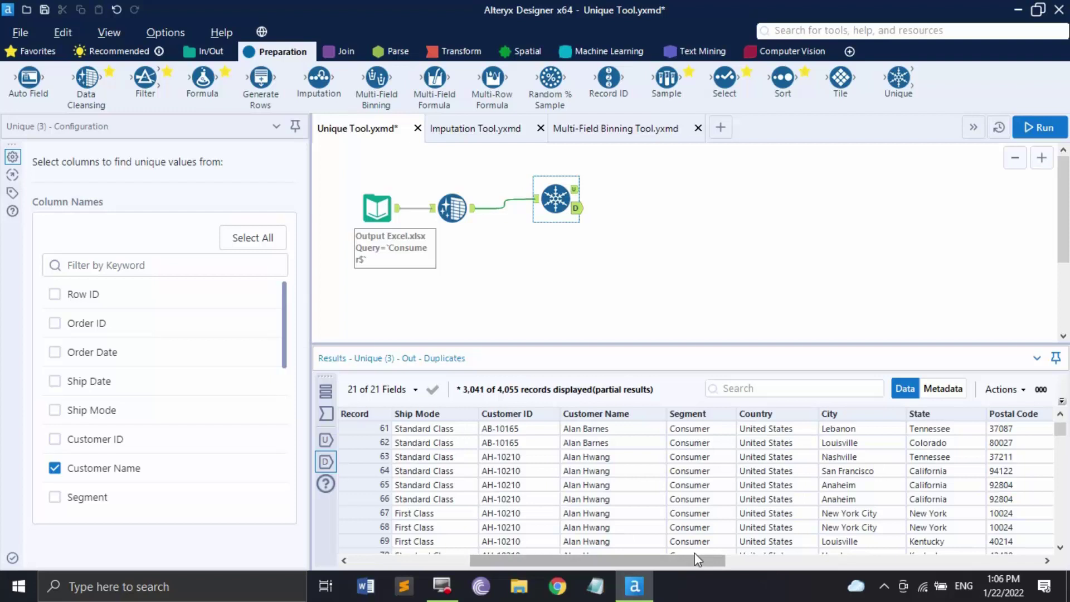
left_click_drag(715, 560, 518, 560)
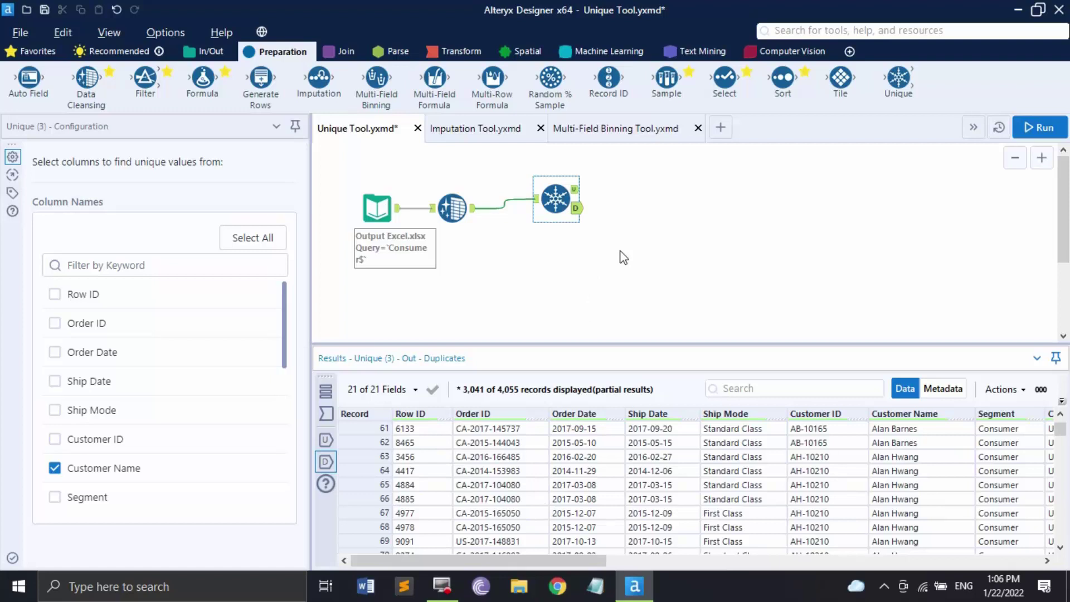
In the Imputation Tool workflow, connect an Imputation tool after Data Cleansing and select only Quantity as the field to impute
left_click(481, 128)
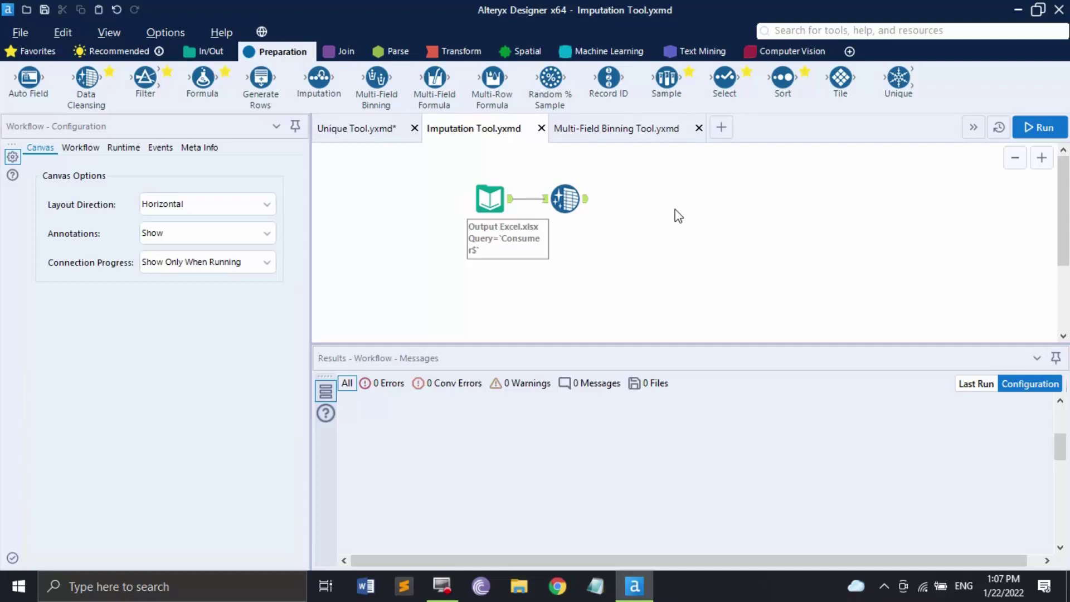
left_click_drag(319, 78, 671, 195)
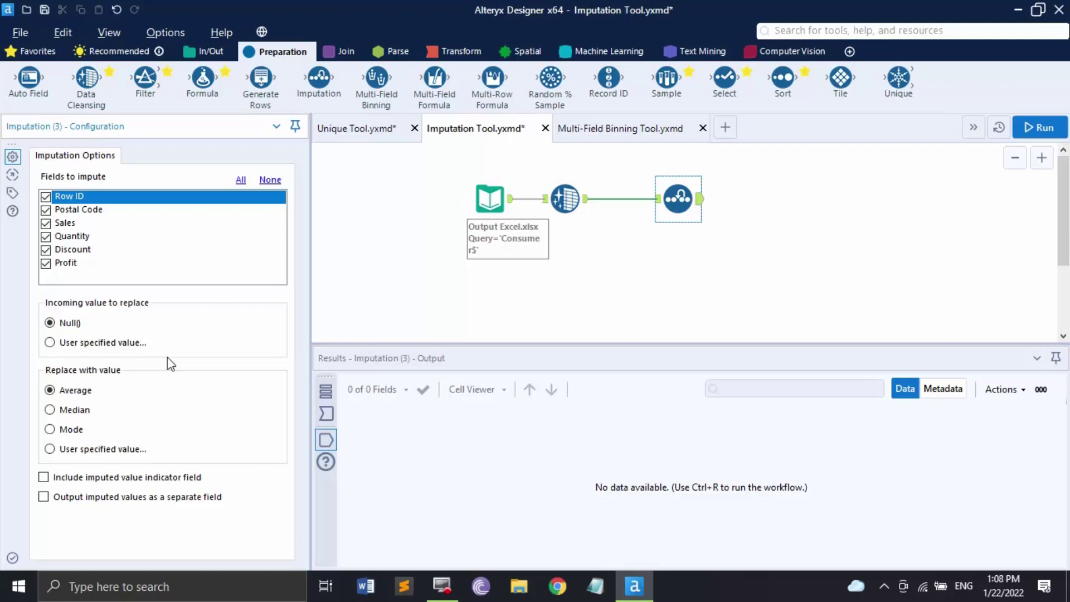
left_click(270, 180)
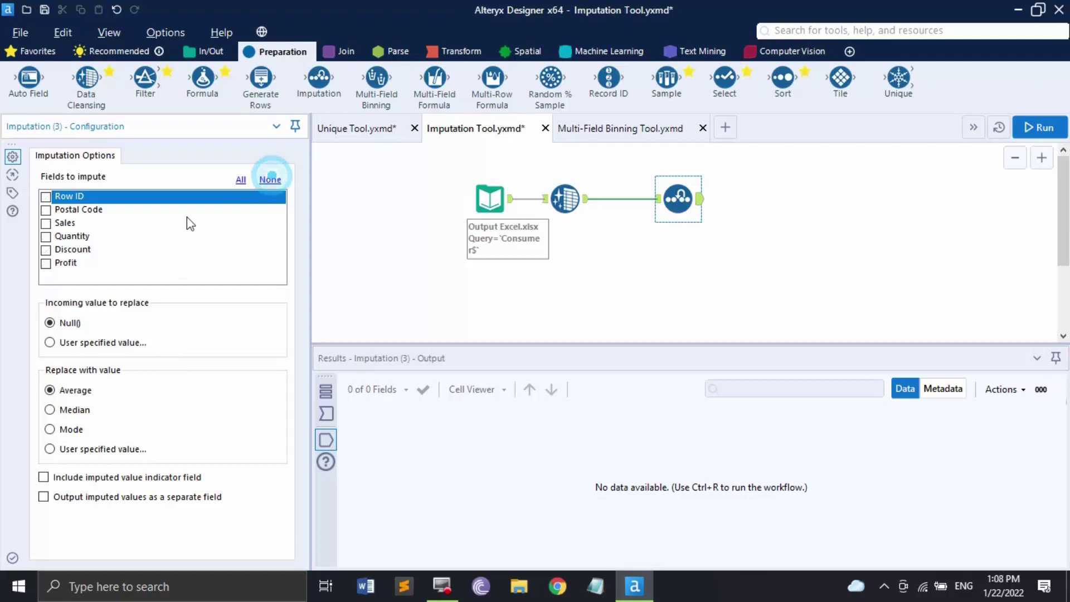
left_click(47, 236)
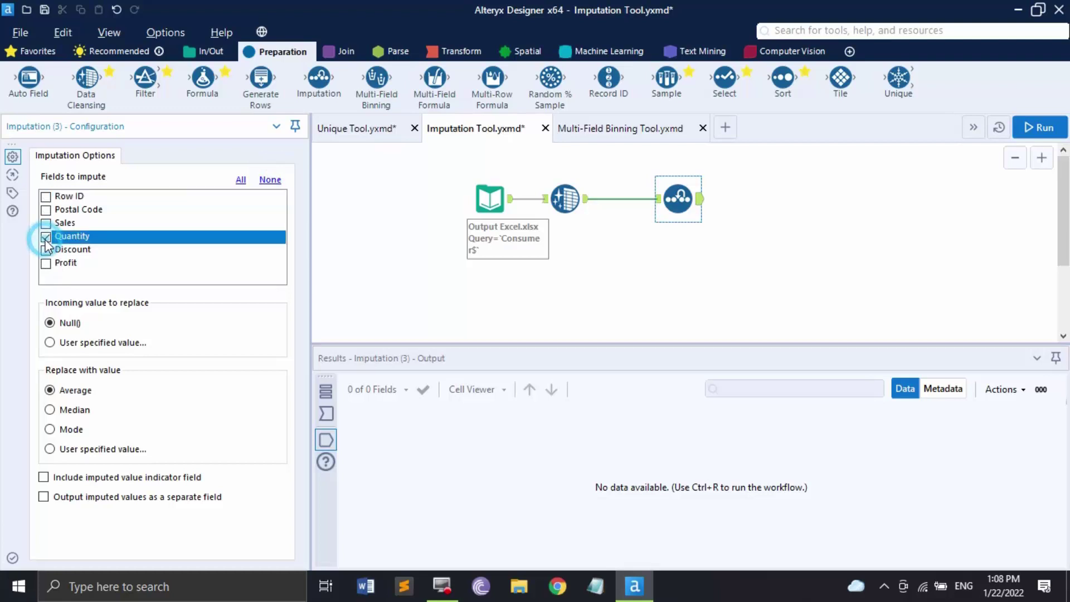
Set the imputation to replace the user-specified incoming value 7 with the user-specified value 8
left_click(51, 343)
left_click(93, 366)
left_click_drag(93, 366, 24, 358)
type("7")
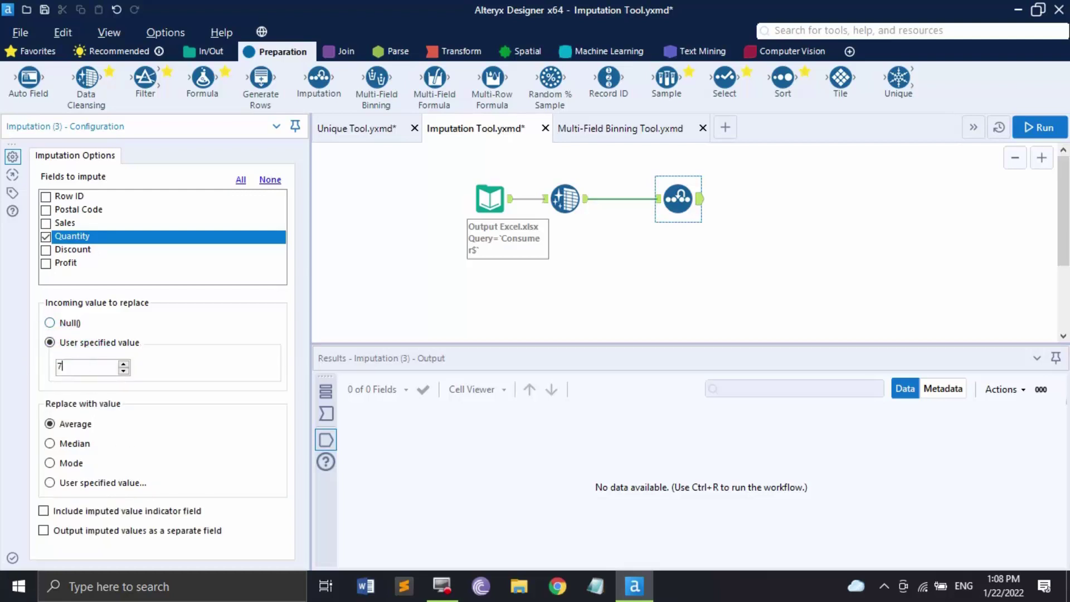
left_click(49, 483)
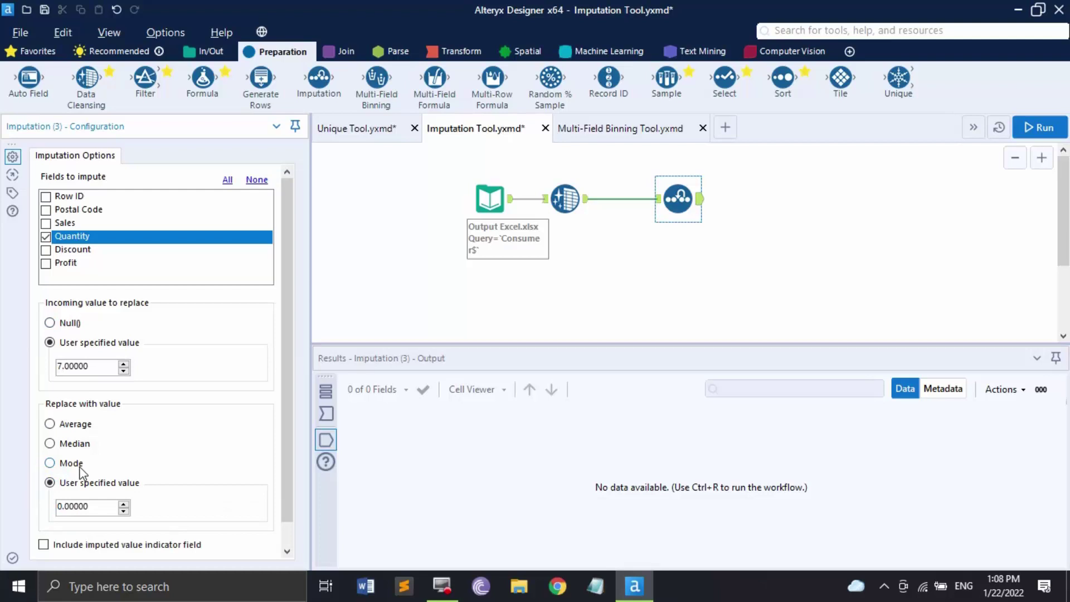
left_click_drag(95, 480, 45, 481)
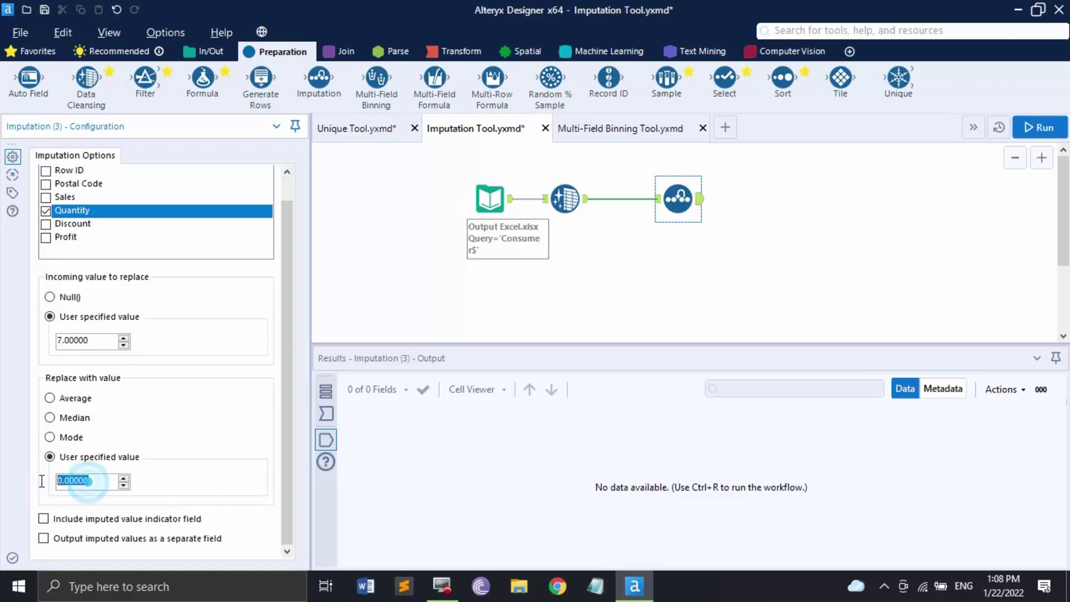
type("8")
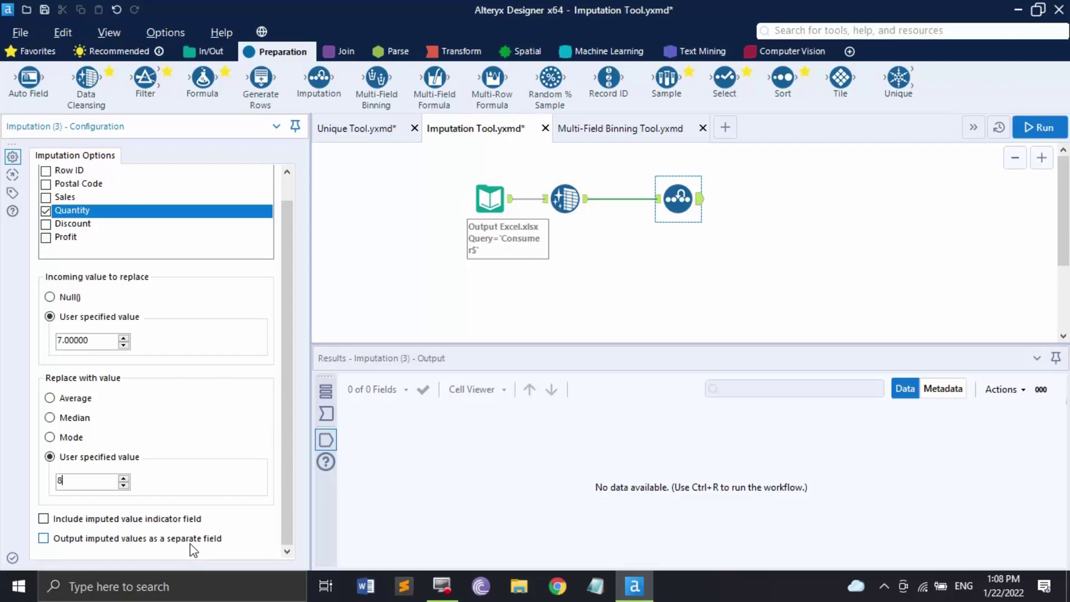
Include the imputed value indicator field and run the Imputation Tool workflow
left_click(44, 518)
left_click(1040, 128)
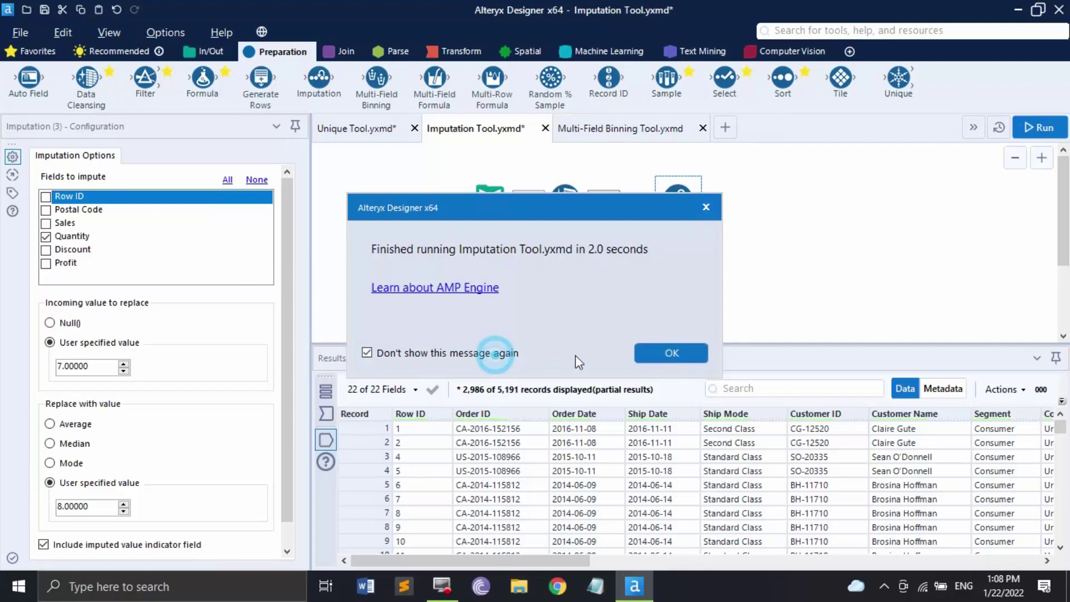
left_click(671, 352)
Compare the imputed values in the Quantity column with the Quantity_Indicator column in the Imputation output
left_click_drag(584, 564, 1033, 594)
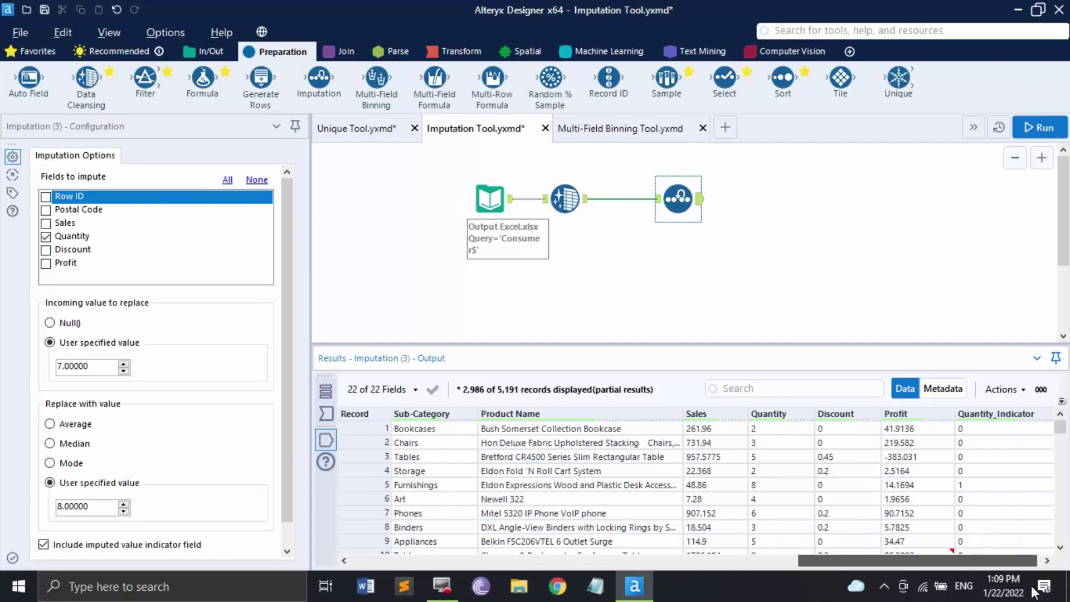
left_click(773, 485)
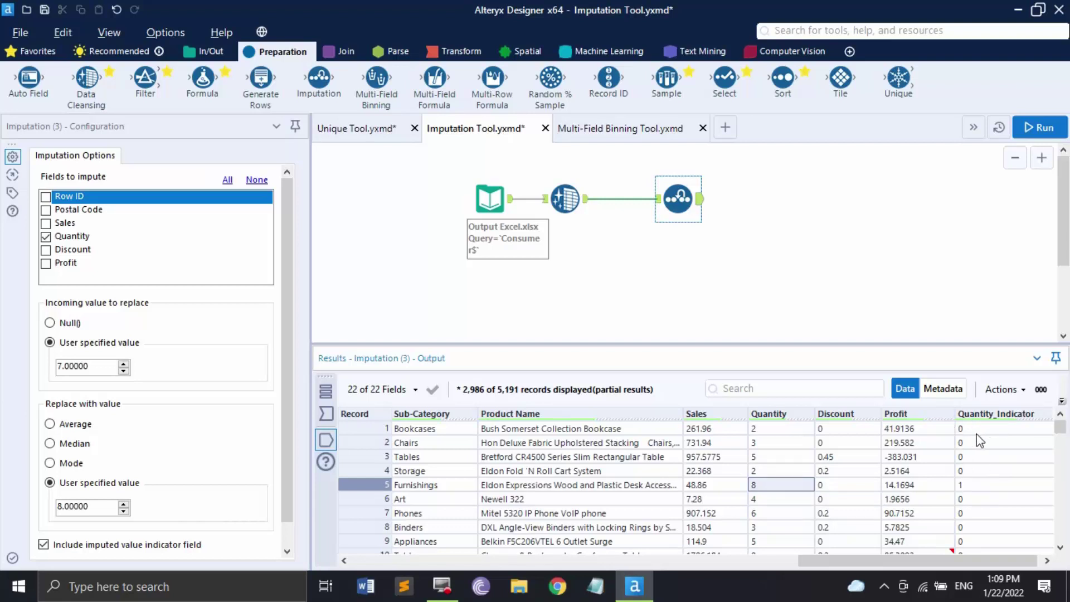
scroll(998, 495, "down", 3)
scroll(998, 495, "down", 3)
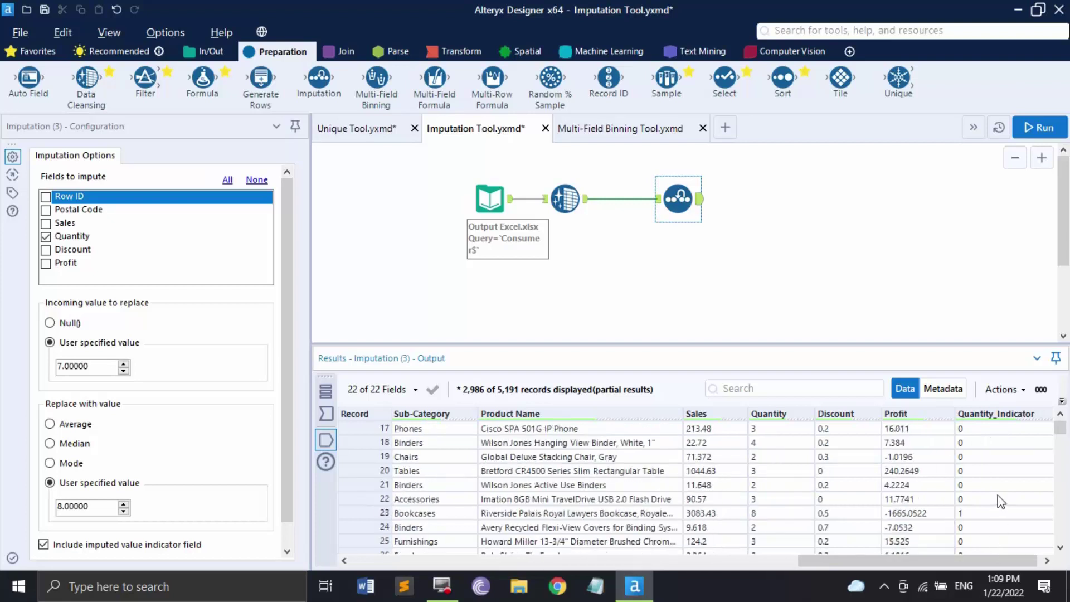
left_click(773, 513)
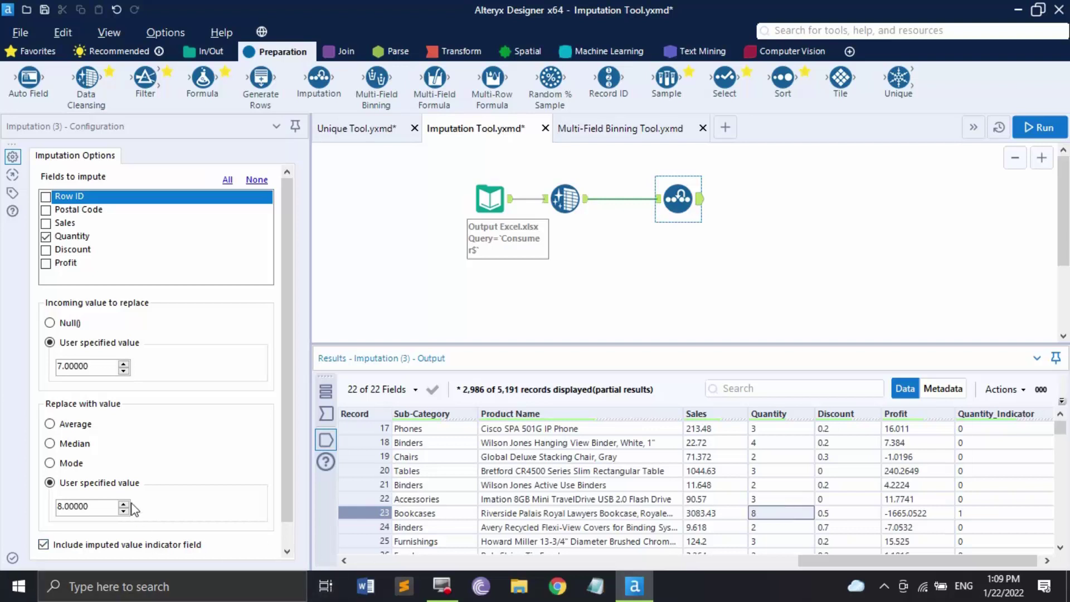
Turn off the imputed value indicator field and output the imputed values as a separate field instead
scroll(177, 435, "down", 1)
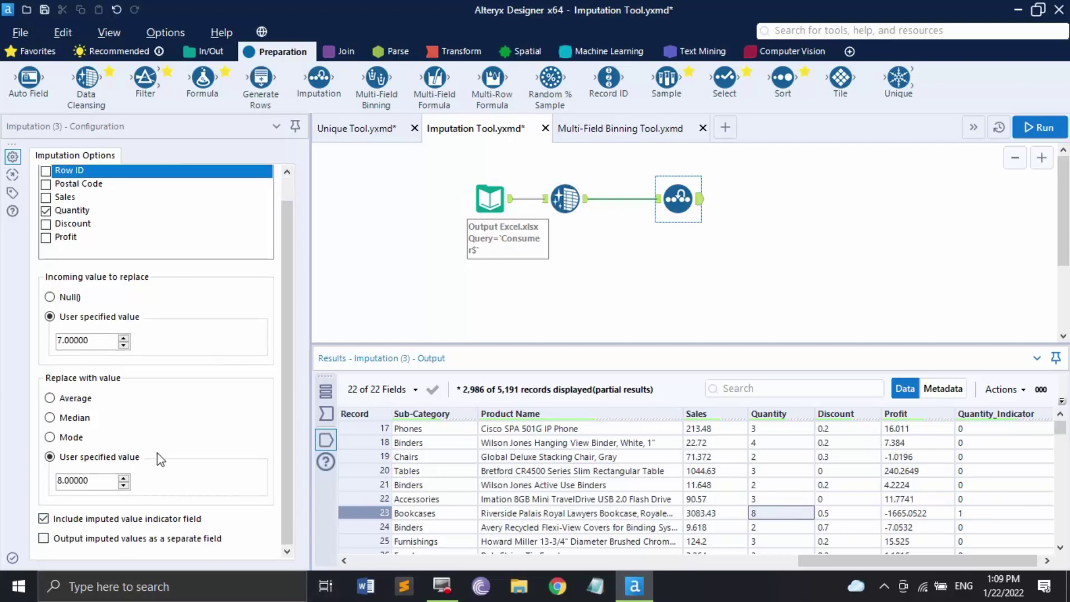
left_click(43, 518)
left_click(43, 540)
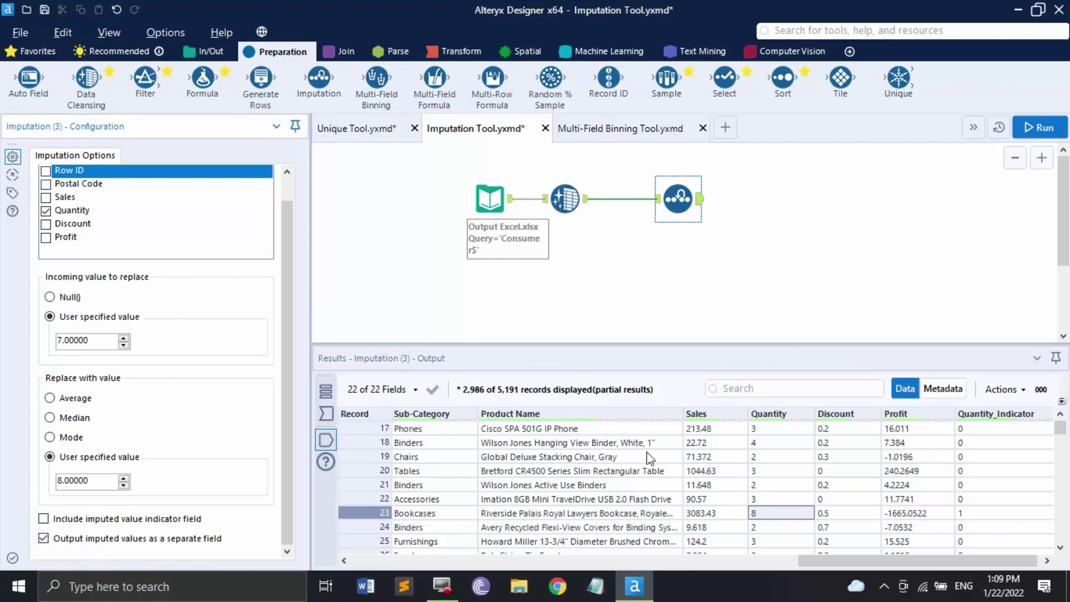
Run the Imputation Tool workflow and compare the Quantity column with the Quantity_ImputedValue column in the output
left_click(1040, 127)
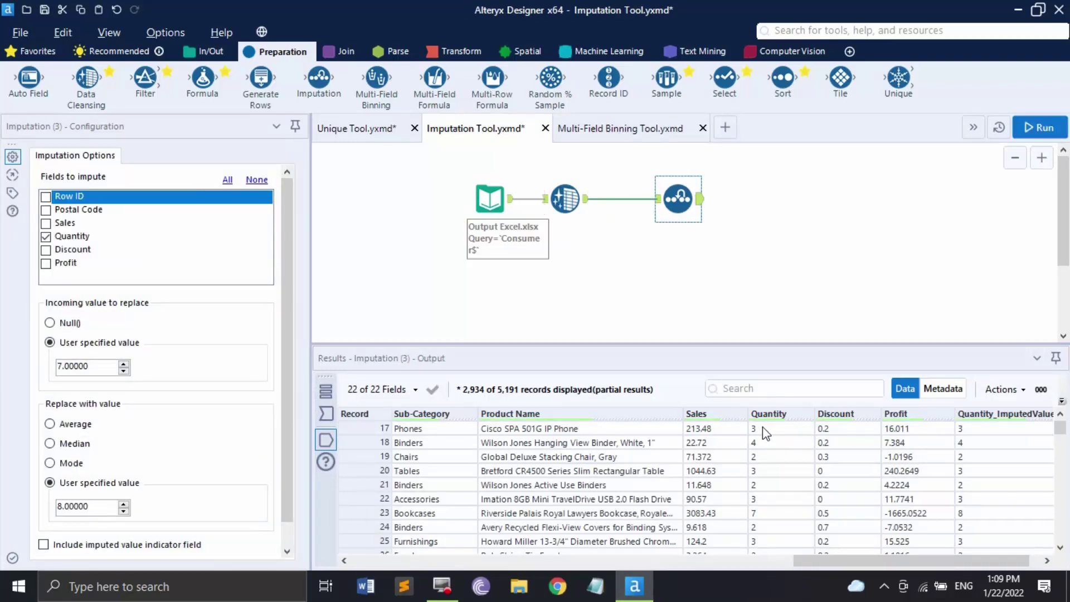
left_click(759, 513)
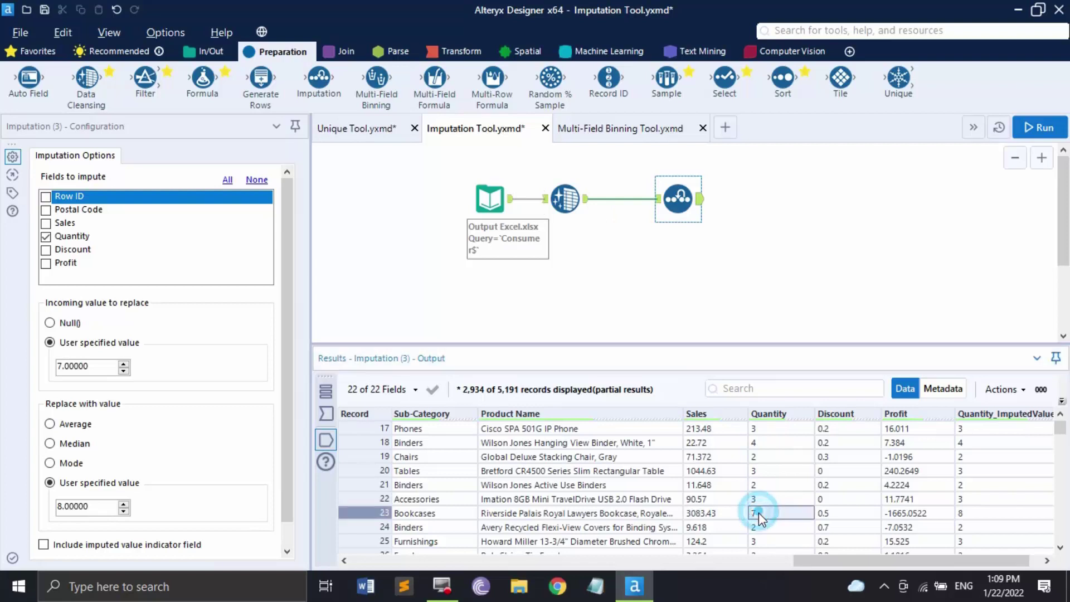
left_click(964, 515)
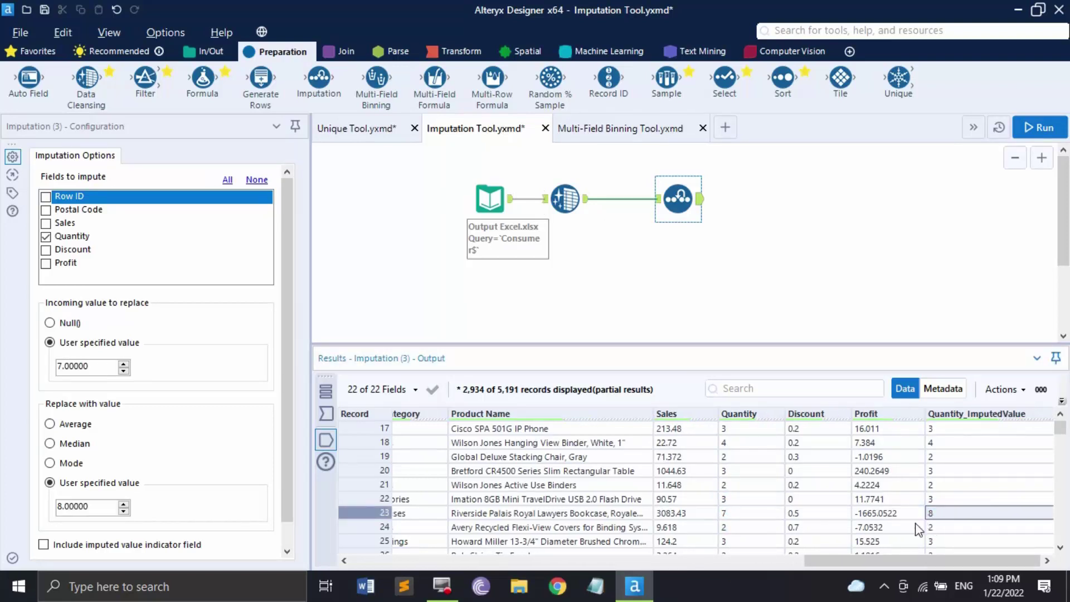
scroll(831, 507, "down", 1)
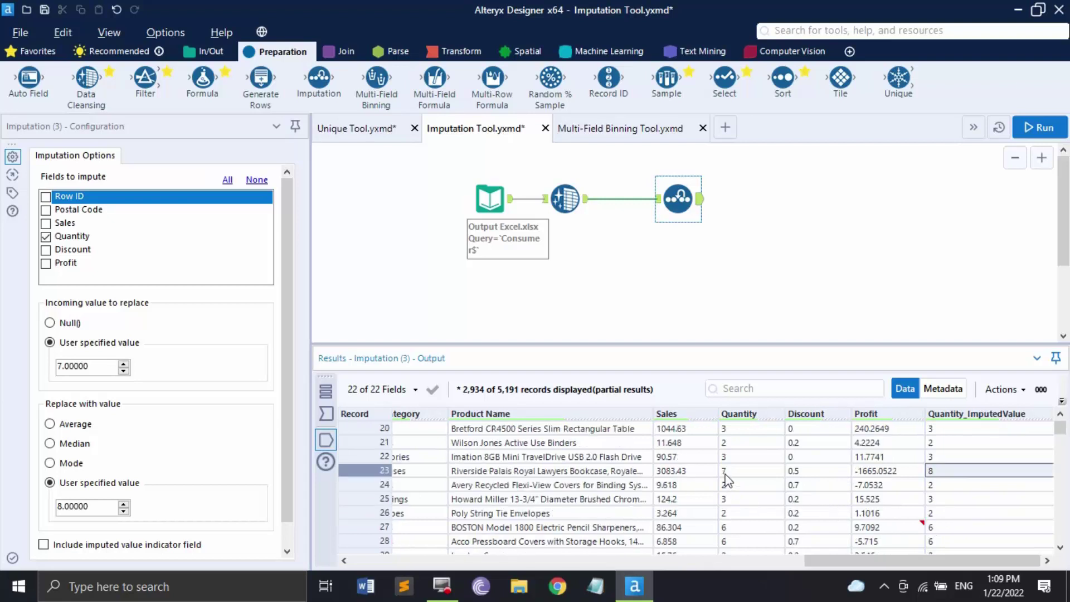
scroll(964, 478, "up", 6)
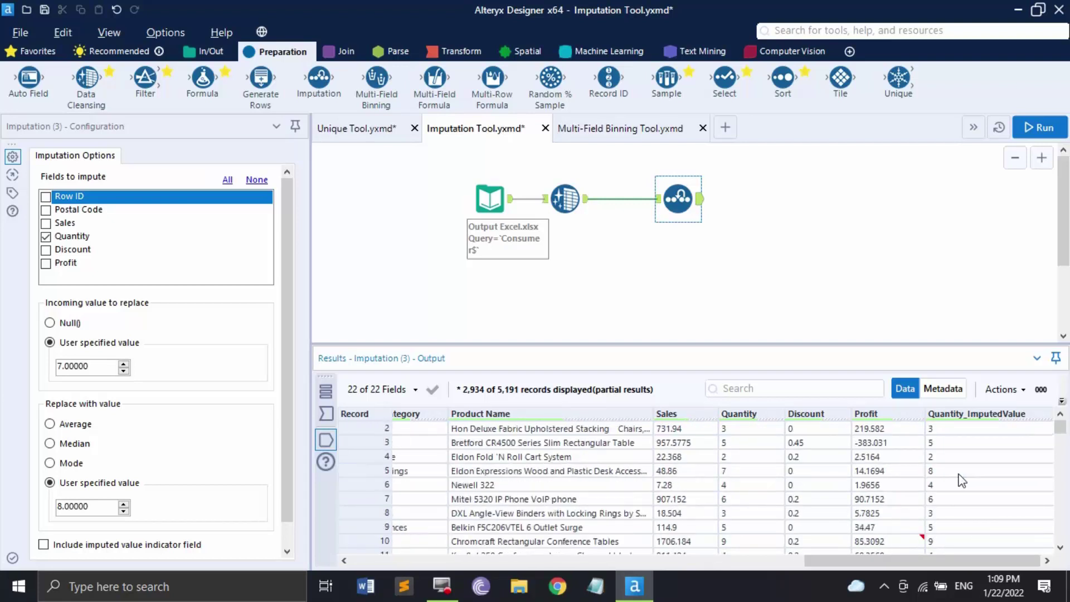
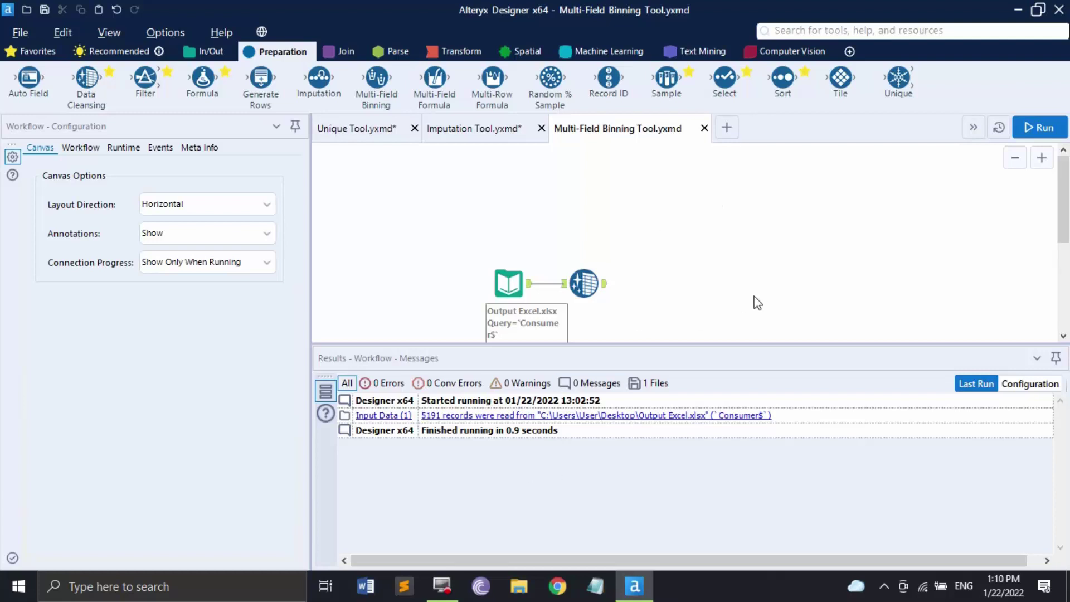
Switch to Chrome to look at the salary distribution histogram, and return to Alteryx Designer
left_click(558, 585)
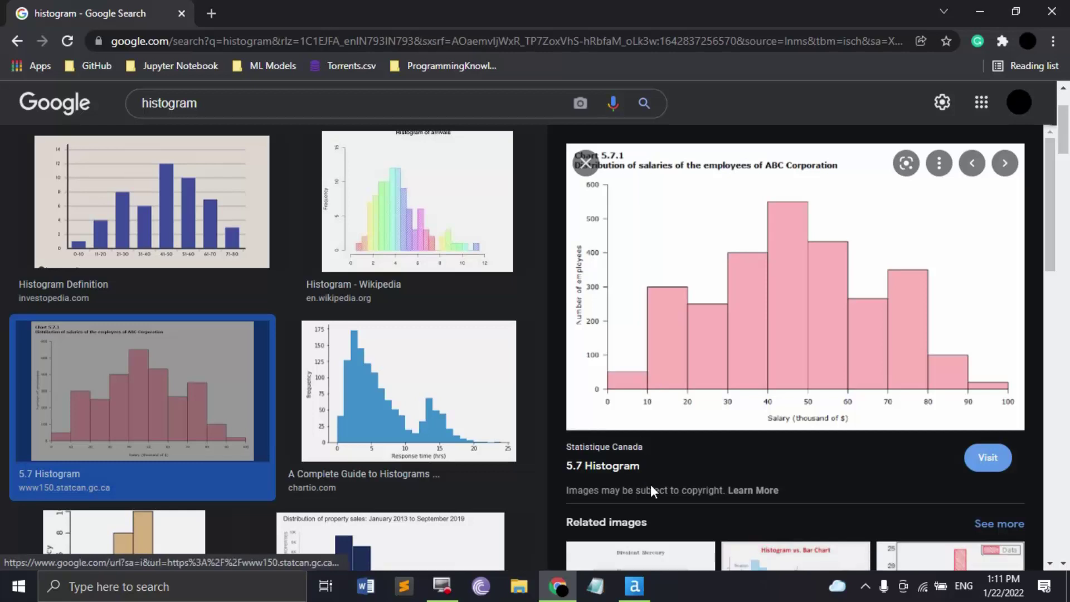
left_click(635, 585)
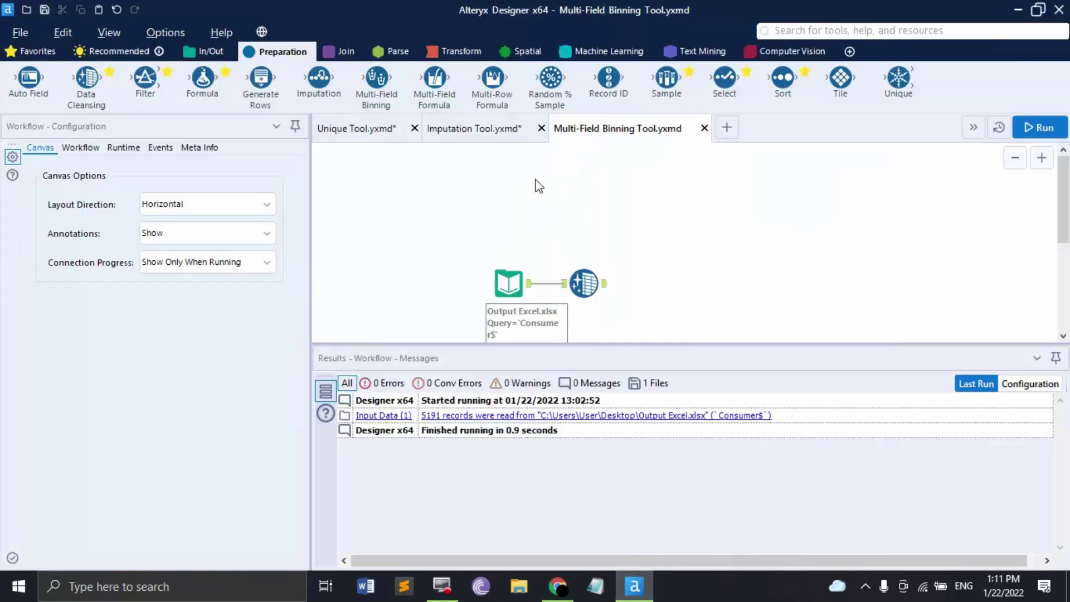
Connect a Multi-Field Binning tool after the Data Cleansing tool and bin the Sales field into 10 Equal Records tiles
left_click_drag(376, 91, 686, 283)
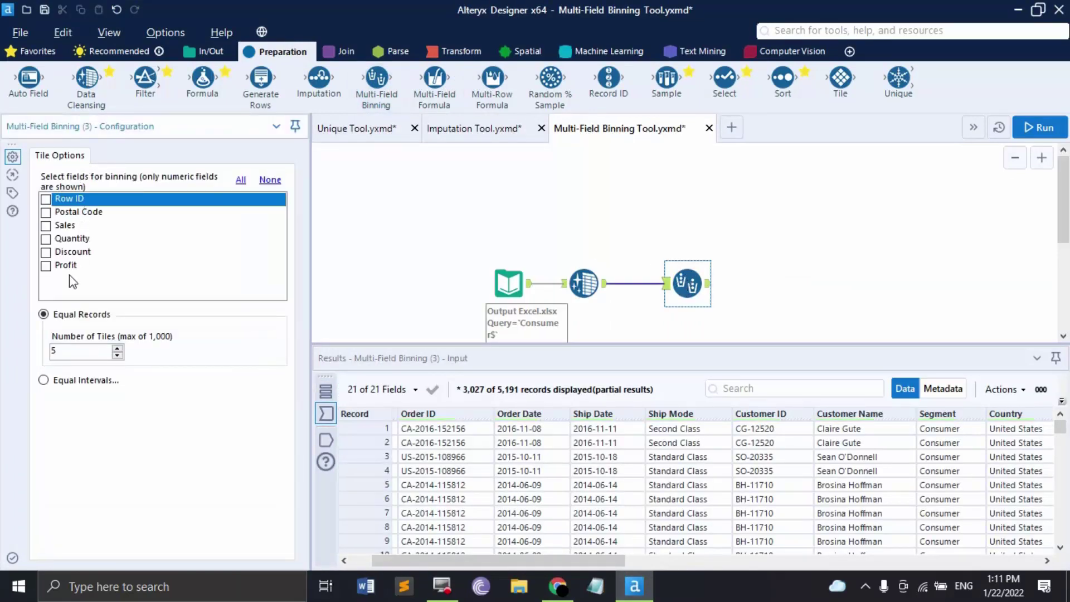
left_click(46, 226)
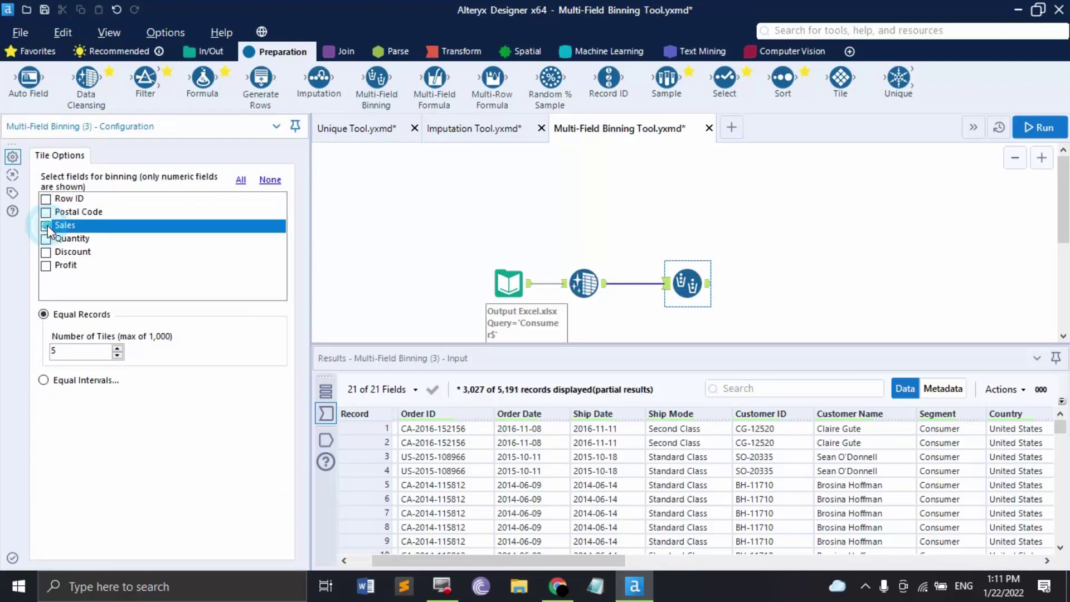
double_click(59, 352)
type("10")
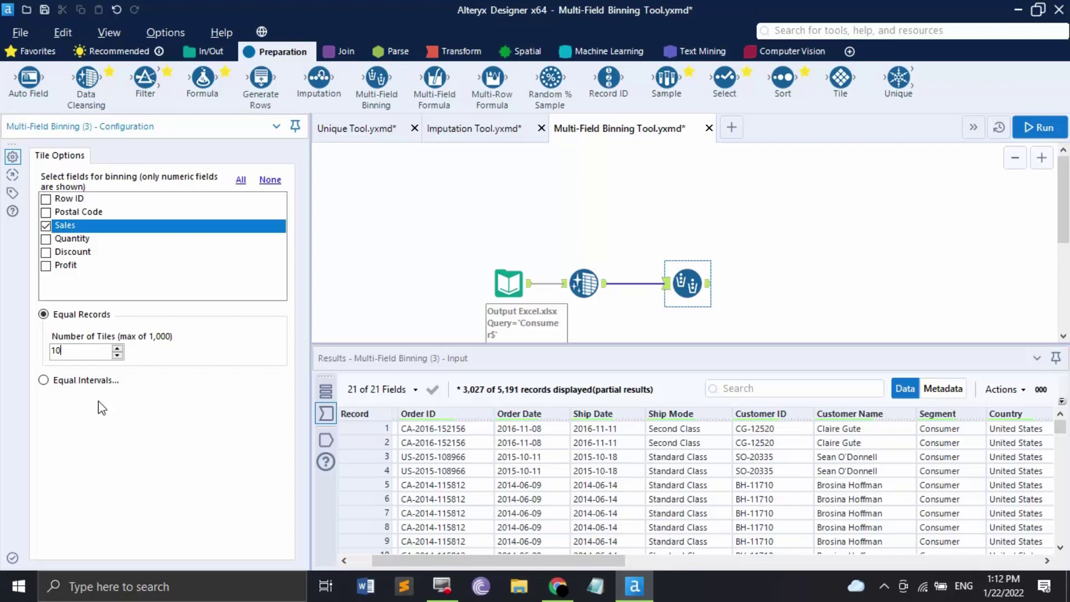
Switch the Sales binning to Equal Intervals with 10 tiles, and run the workflow to show the binning output
left_click(75, 381)
double_click(75, 375)
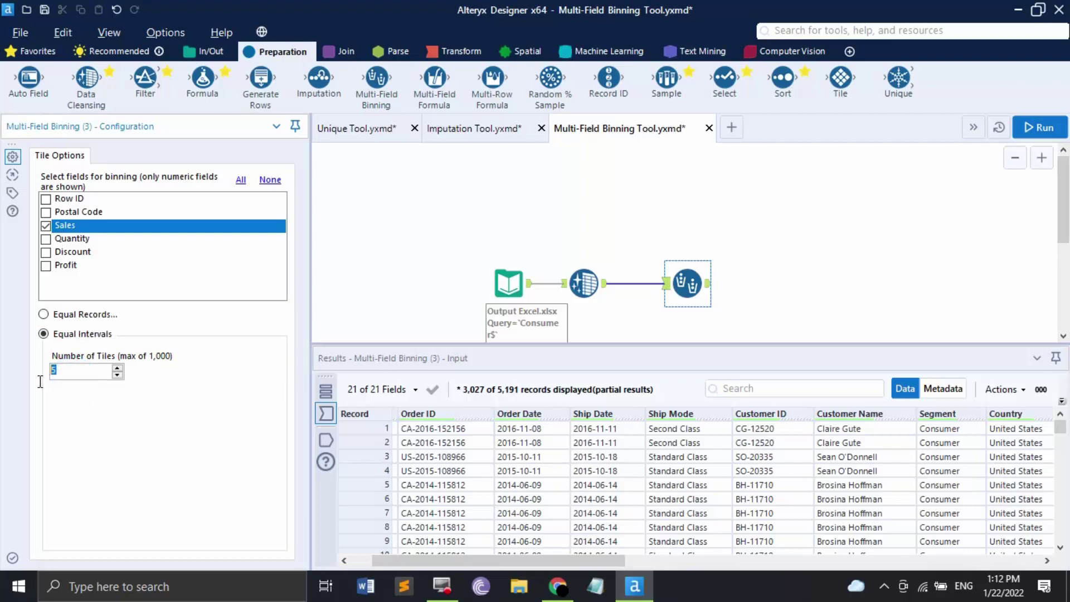
type("10")
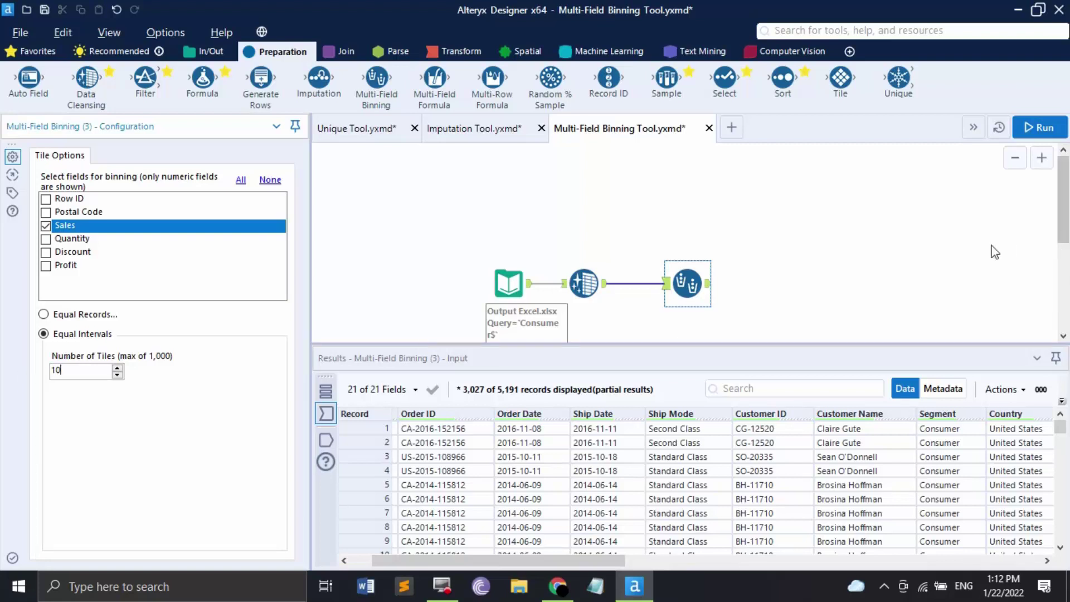
left_click(1028, 126)
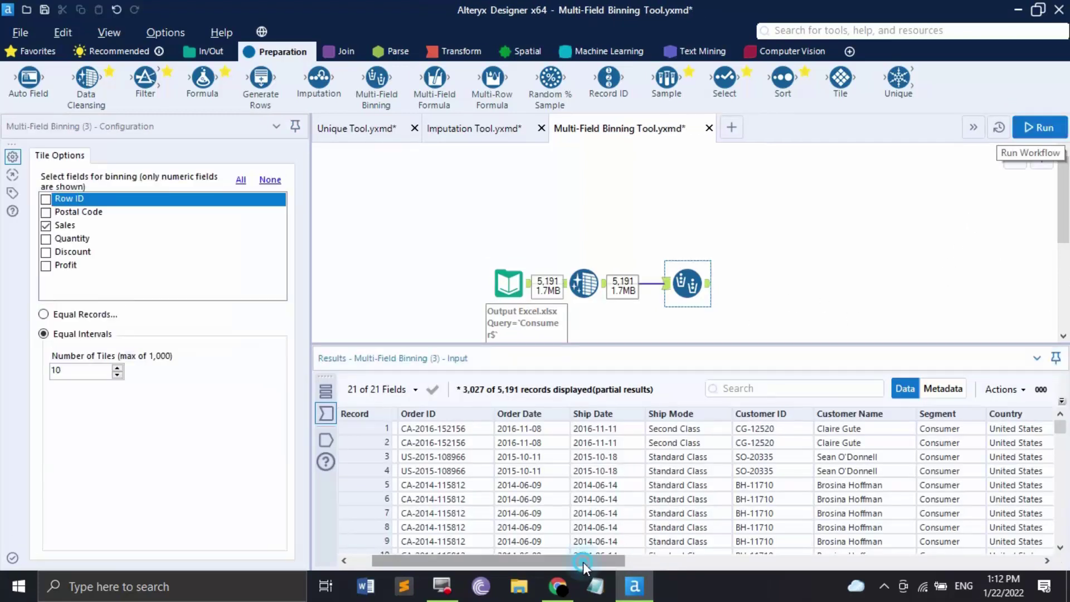
left_click_drag(583, 561, 998, 561)
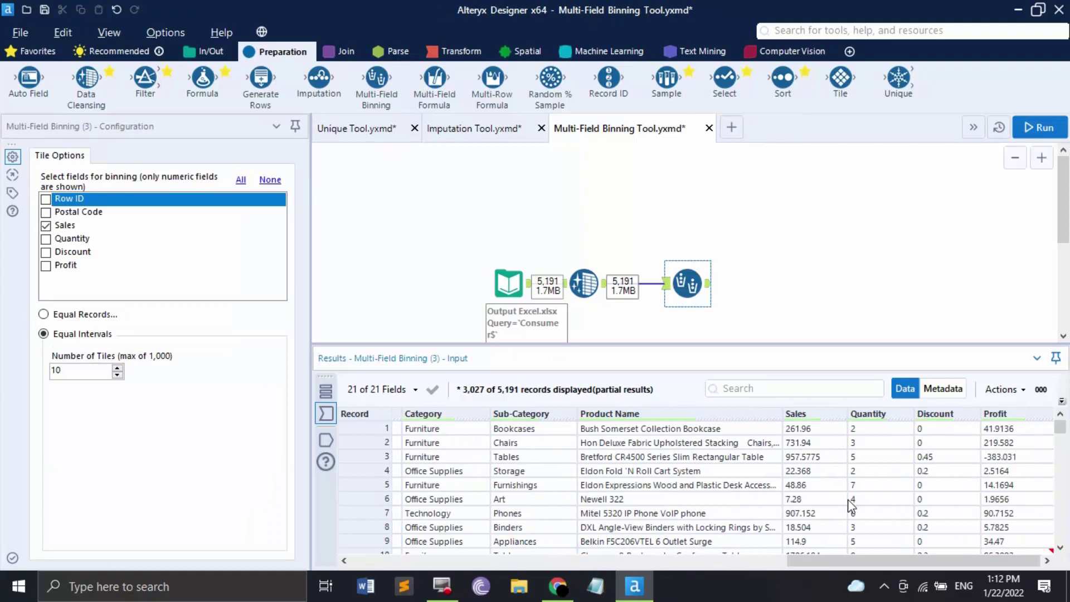
mouse_move(907, 561)
left_mouse_down()
mouse_move(821, 560)
mouse_move(907, 560)
mouse_move(824, 566)
mouse_move(900, 571)
left_mouse_up()
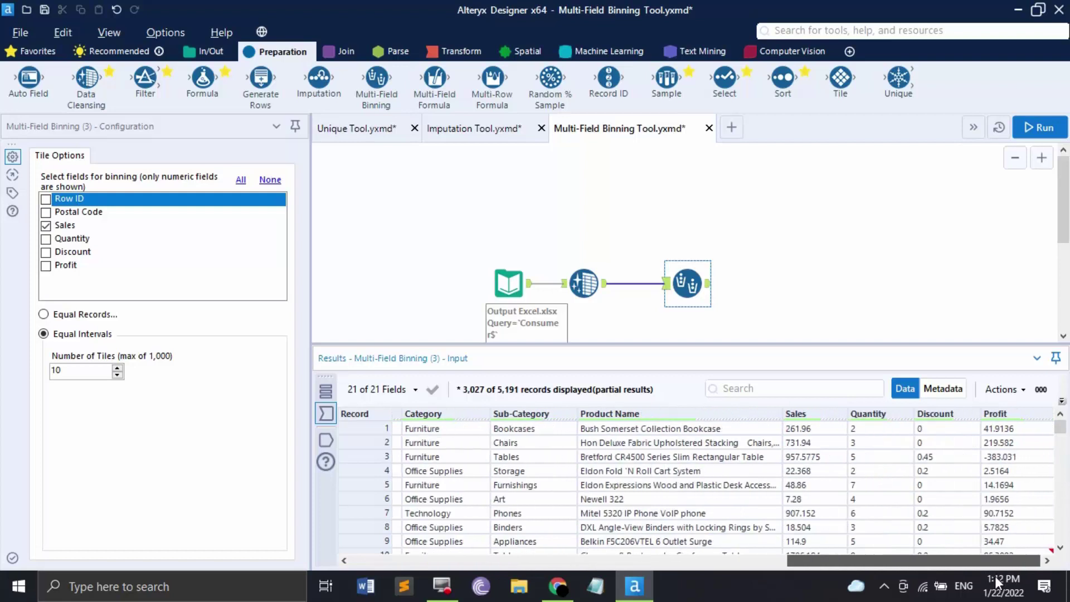
key("ctrl+r")
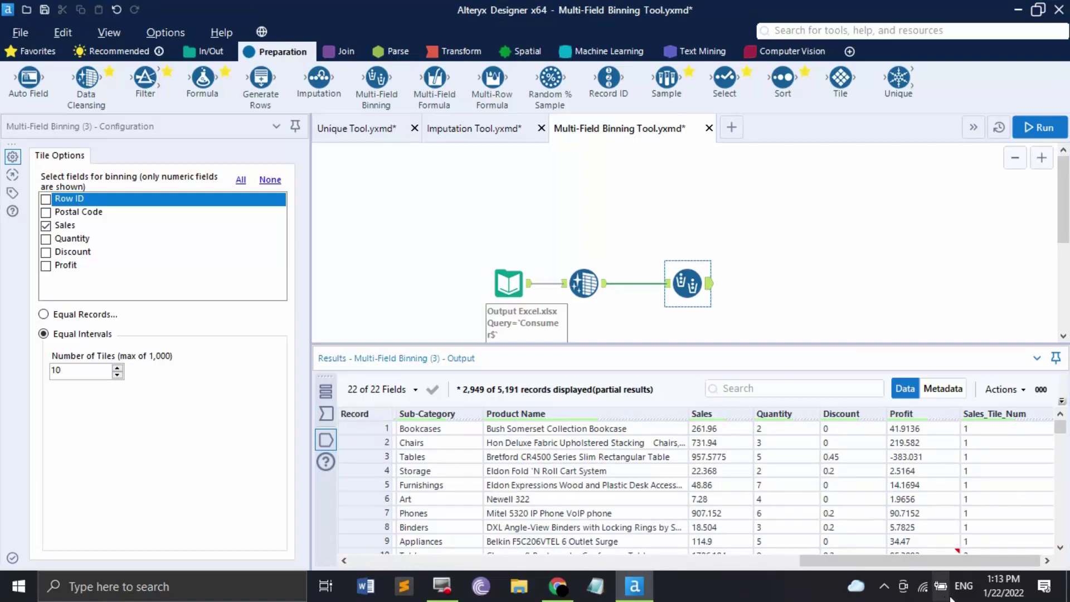
Examine how the Sales_Tile_Num values relate to the Sales amounts across the records of the equal-interval output
scroll(1022, 490, "down", 3)
scroll(1017, 488, "up", 1)
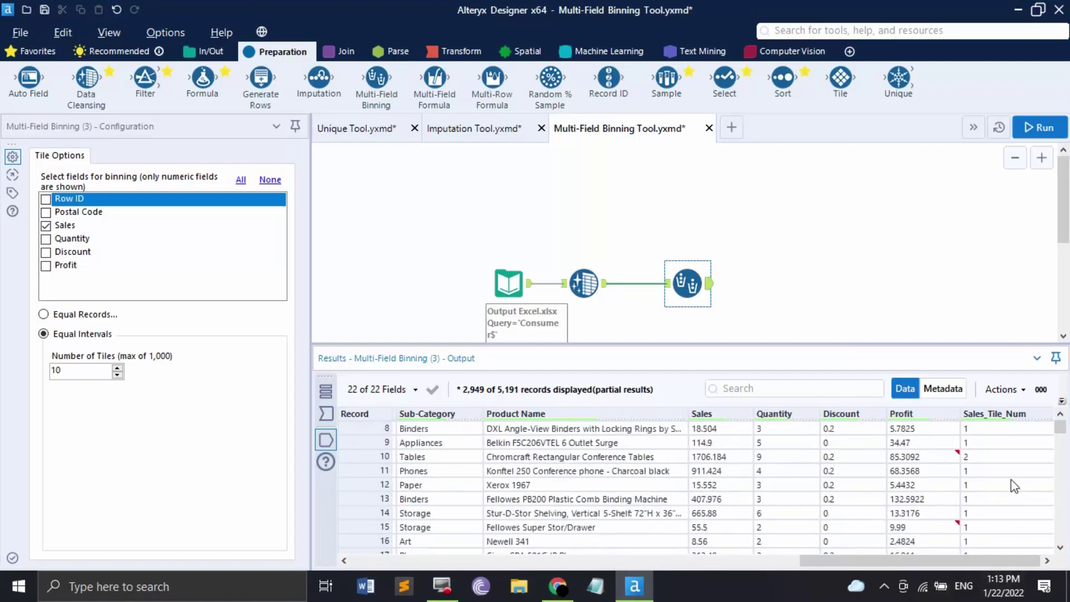
left_click(978, 459)
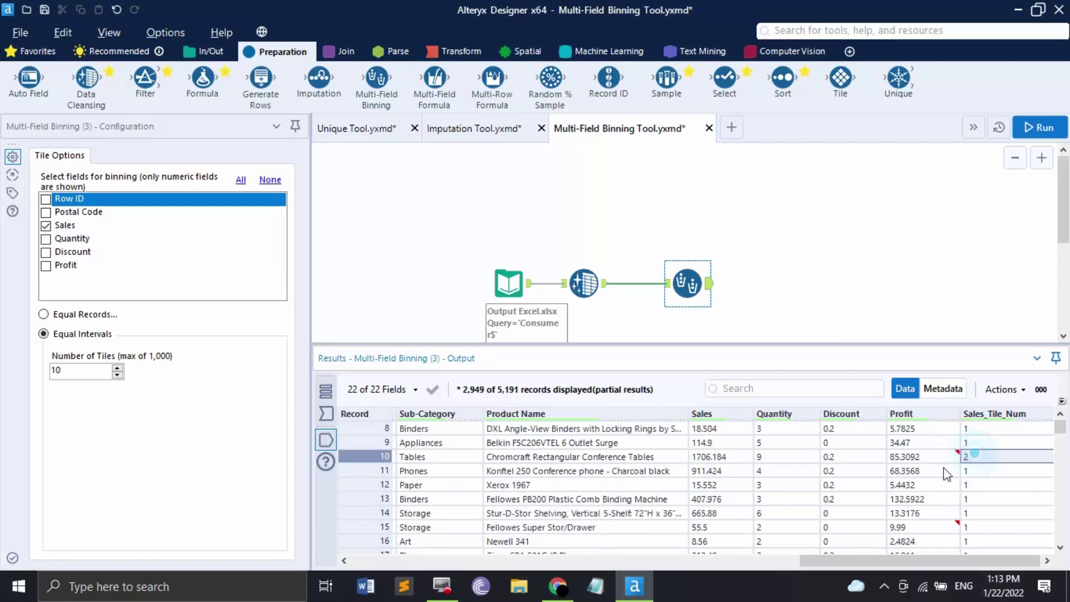
left_click(718, 459)
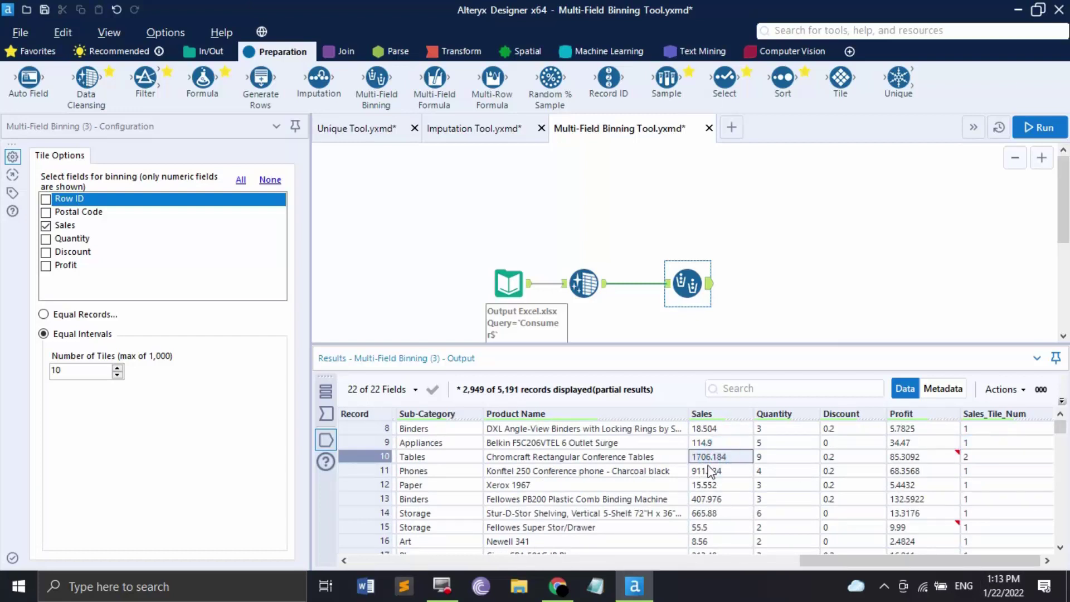
scroll(998, 464, "down", 17)
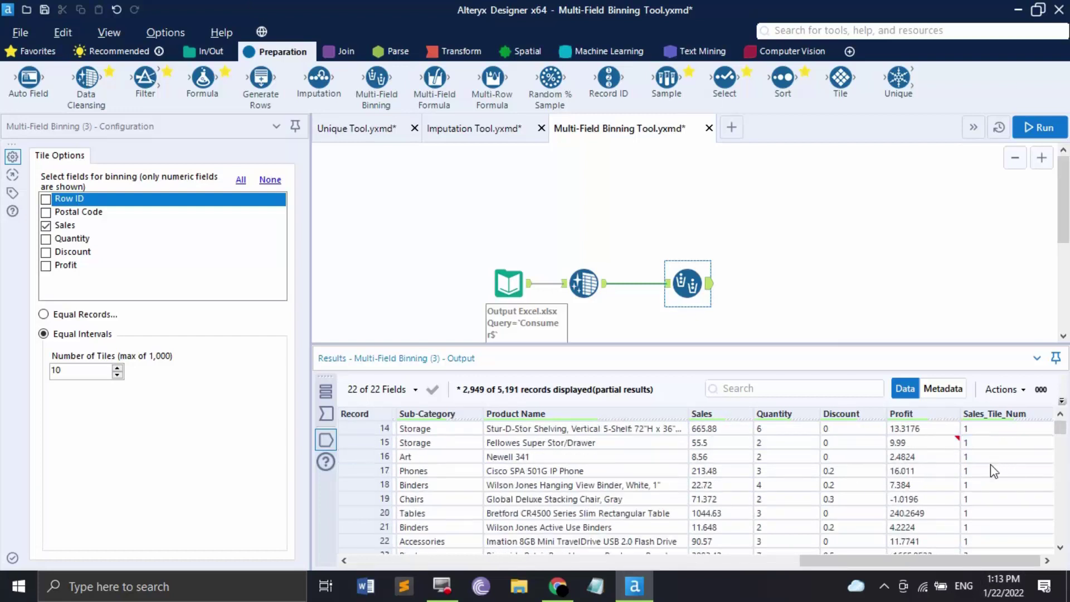
scroll(995, 486, "down", 20)
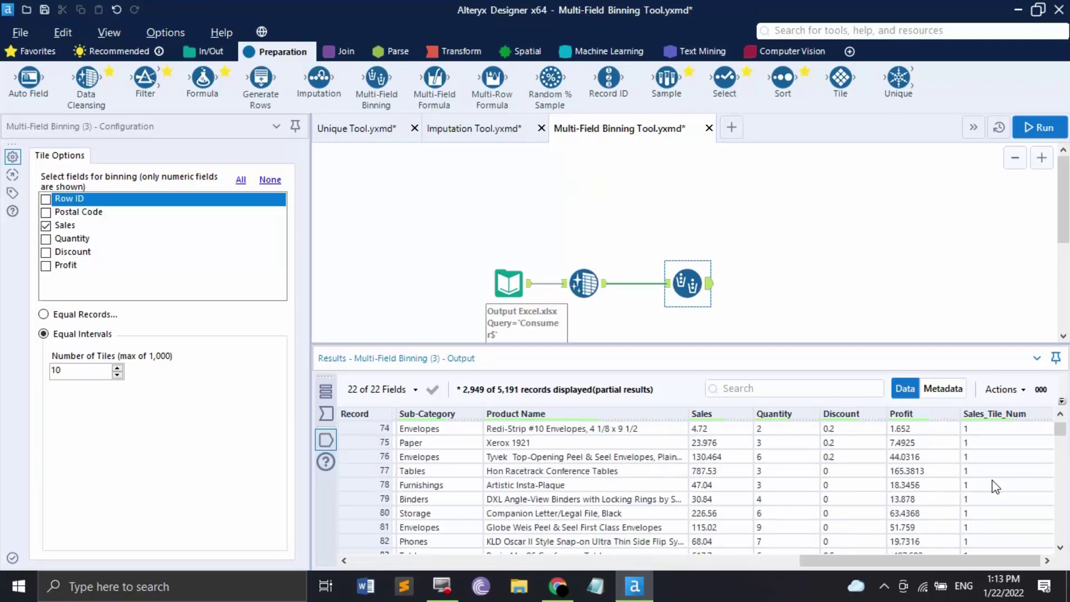
scroll(993, 480, "down", 18)
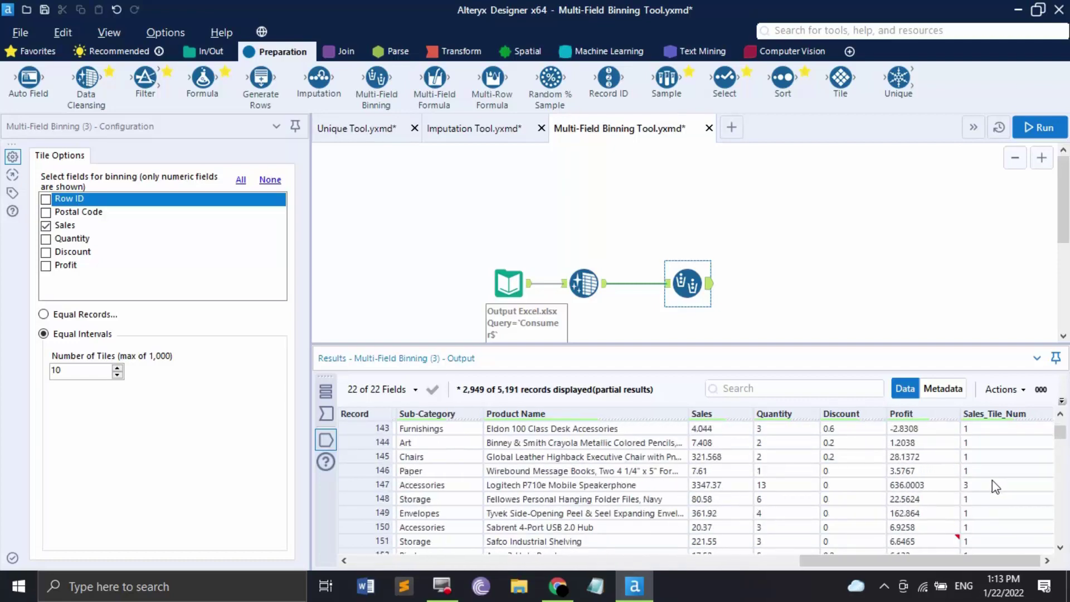
scroll(995, 486, "down", 15)
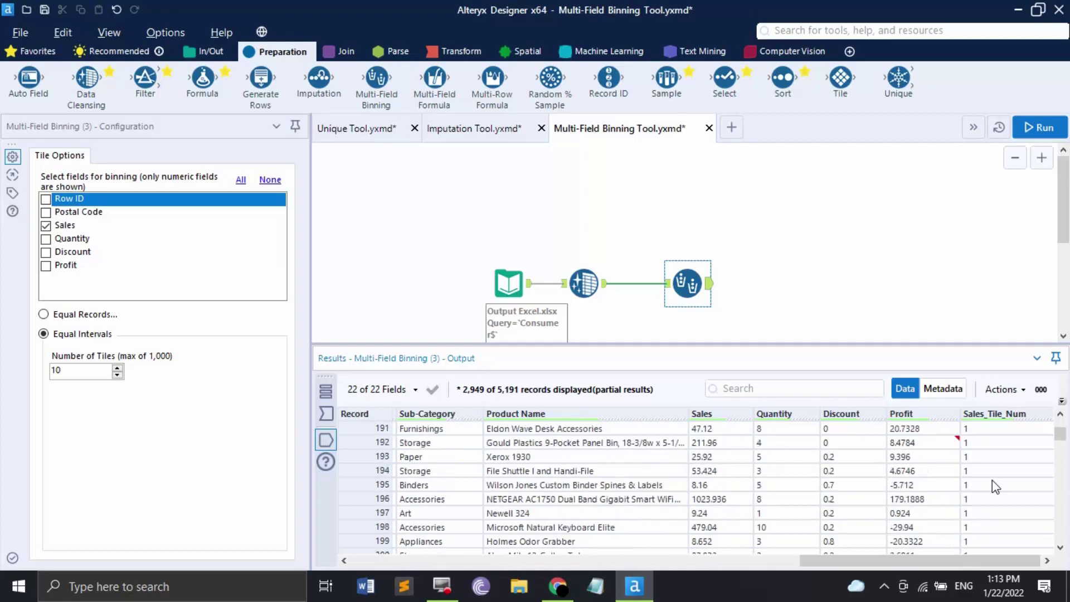
scroll(995, 486, "down", 14)
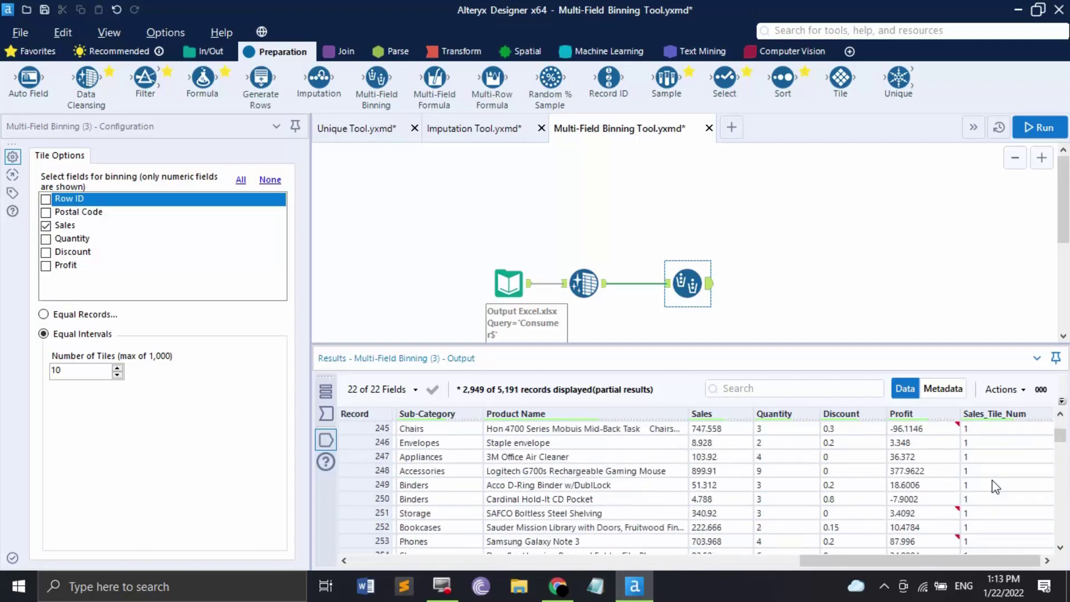
scroll(995, 487, "down", 2)
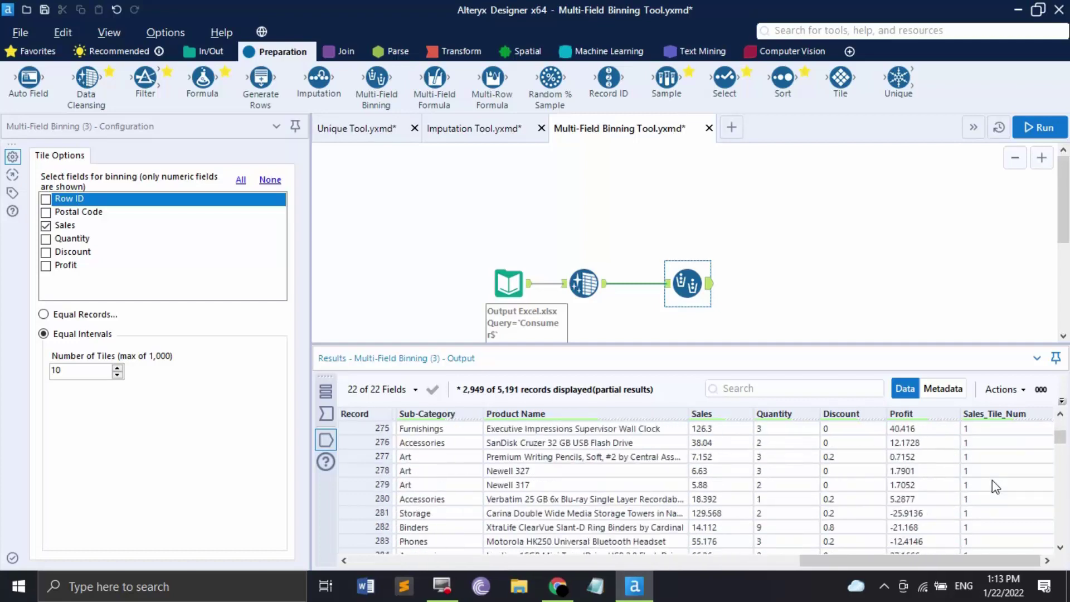
scroll(995, 487, "up", 2)
left_click(984, 501)
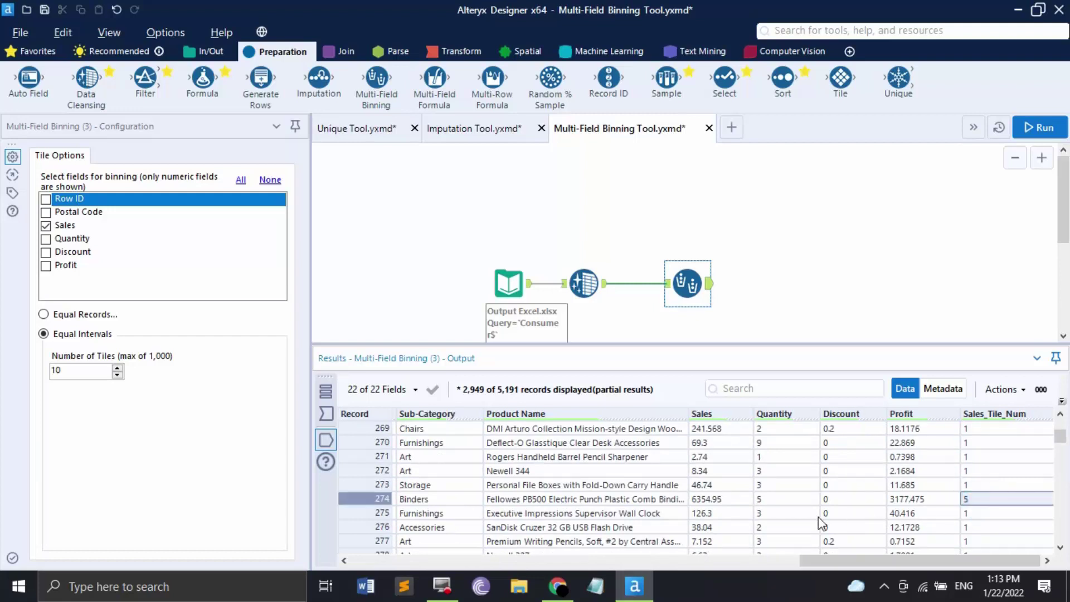
left_click(717, 504)
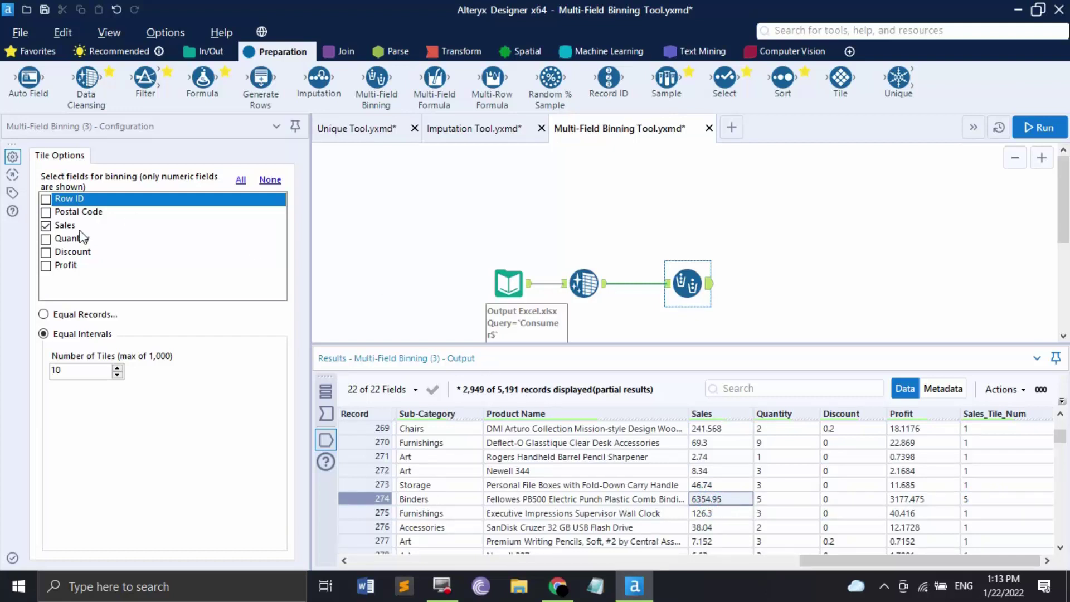
Rerun the workflow with Sales binned by Equal Records and review the Sales_Tile_Num column in the output
left_click(44, 312)
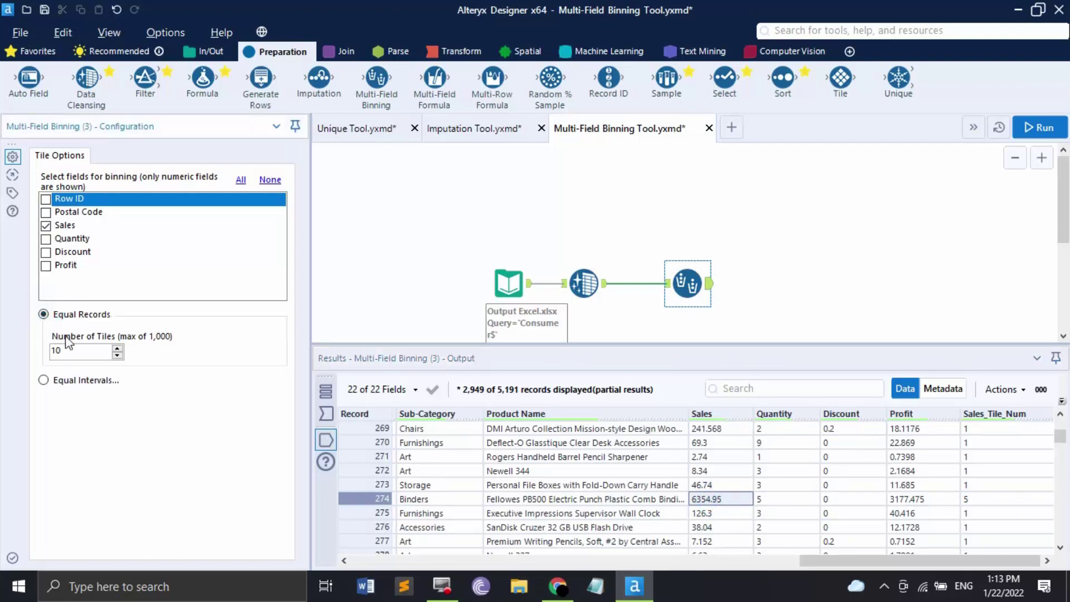
left_click(1039, 128)
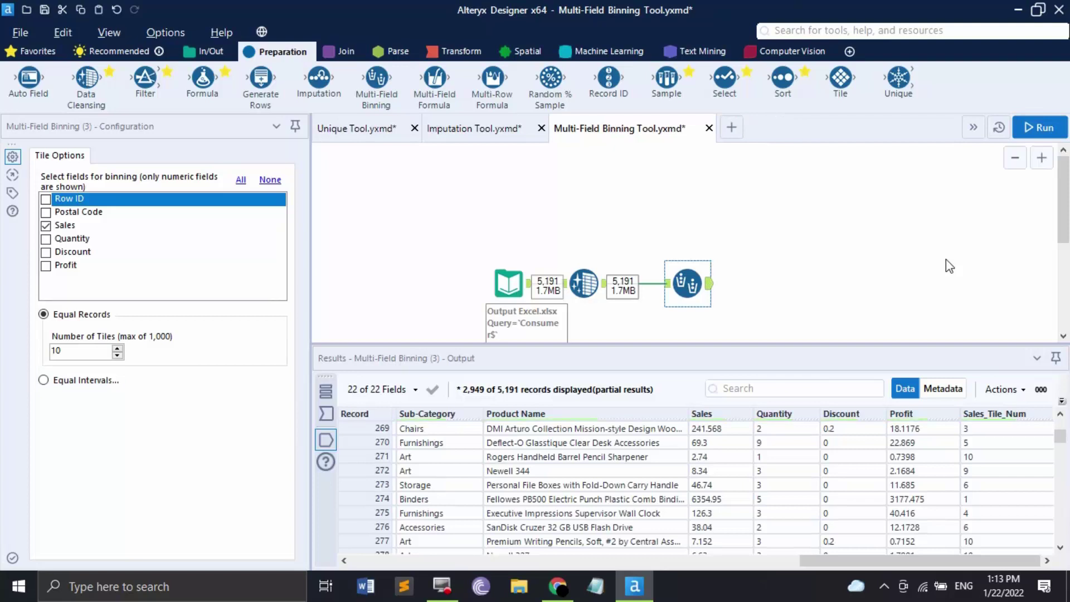
scroll(1031, 510, "up", 4)
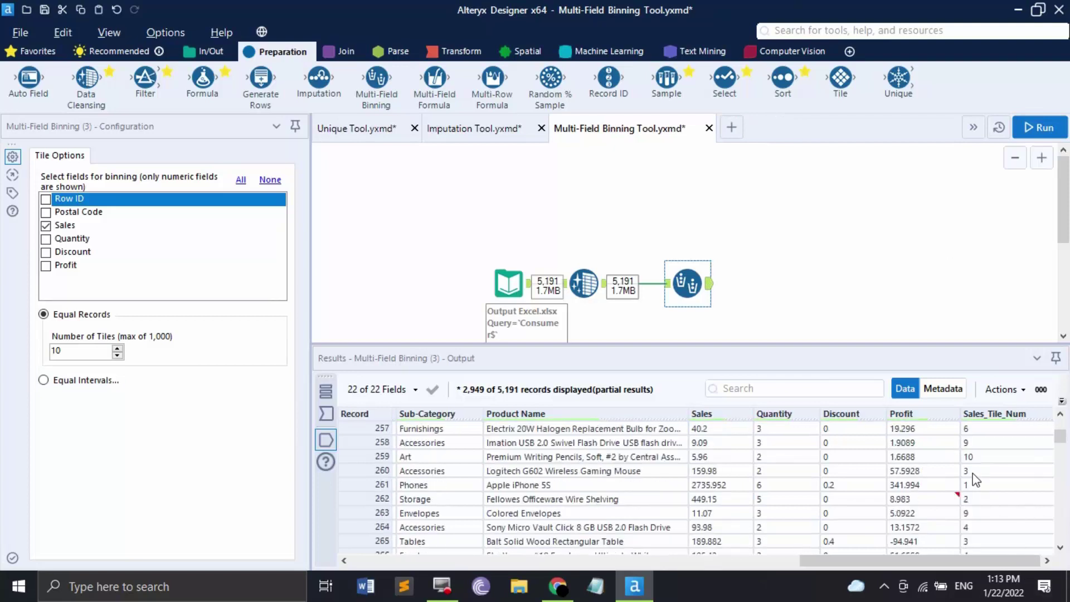
scroll(975, 471, "up", 16)
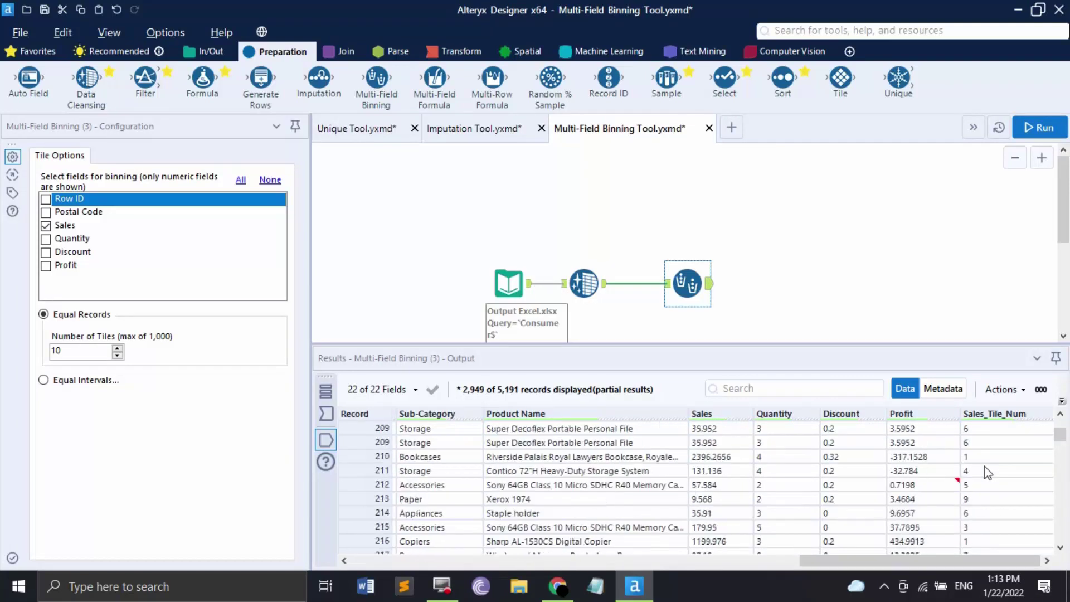
scroll(985, 471, "up", 7)
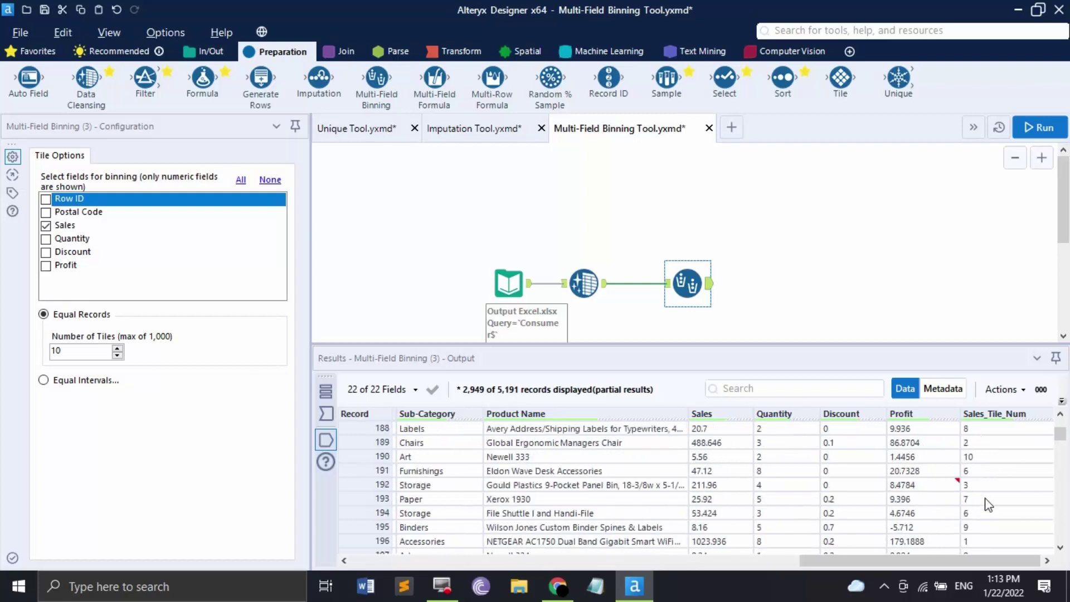